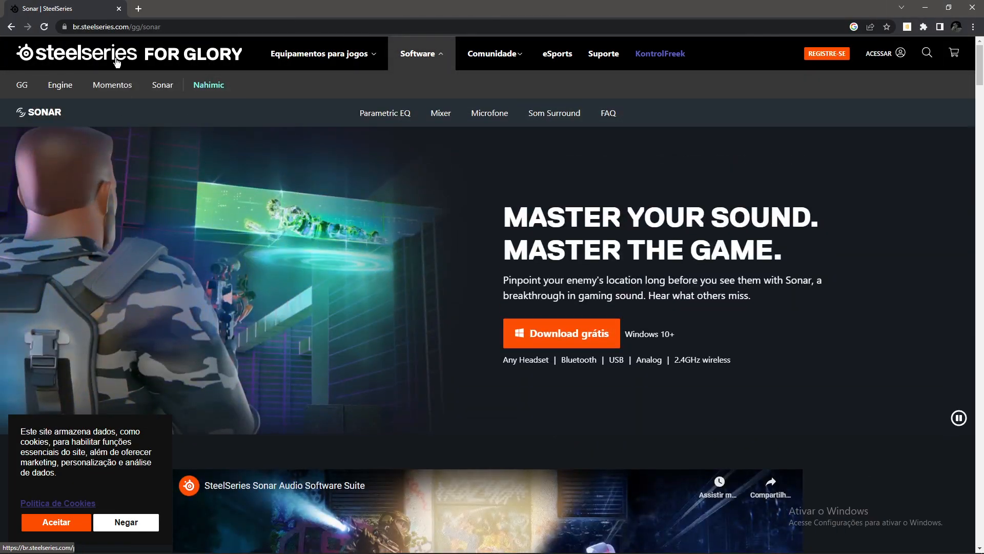
- Download the free SteelSeries Sonar installer for Windows and launch it
key(ctrl+l)
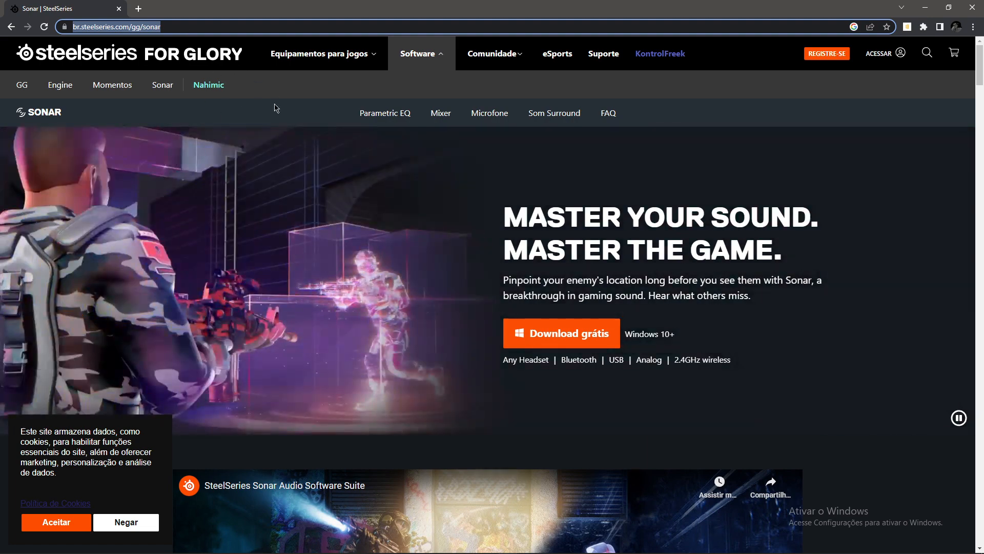
click(276, 107)
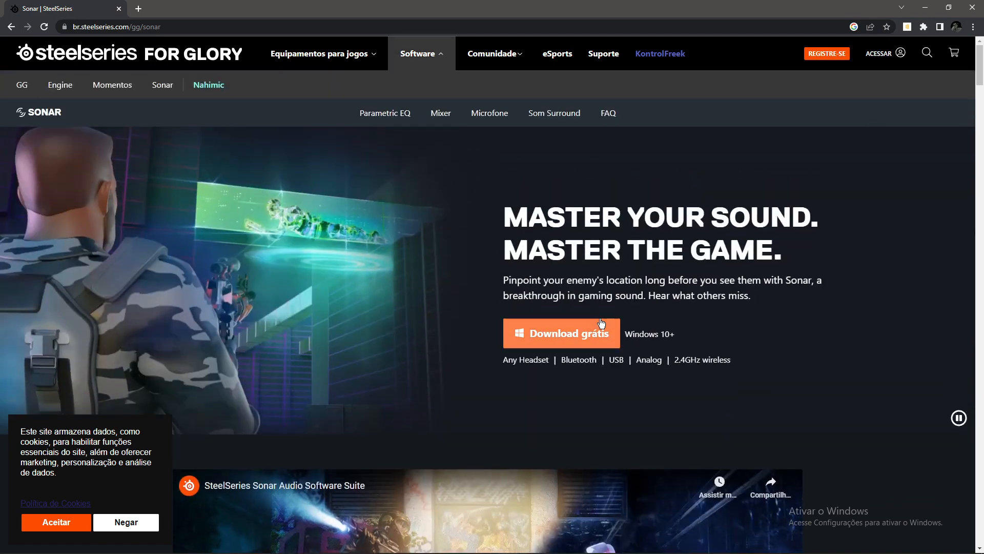
click(602, 323)
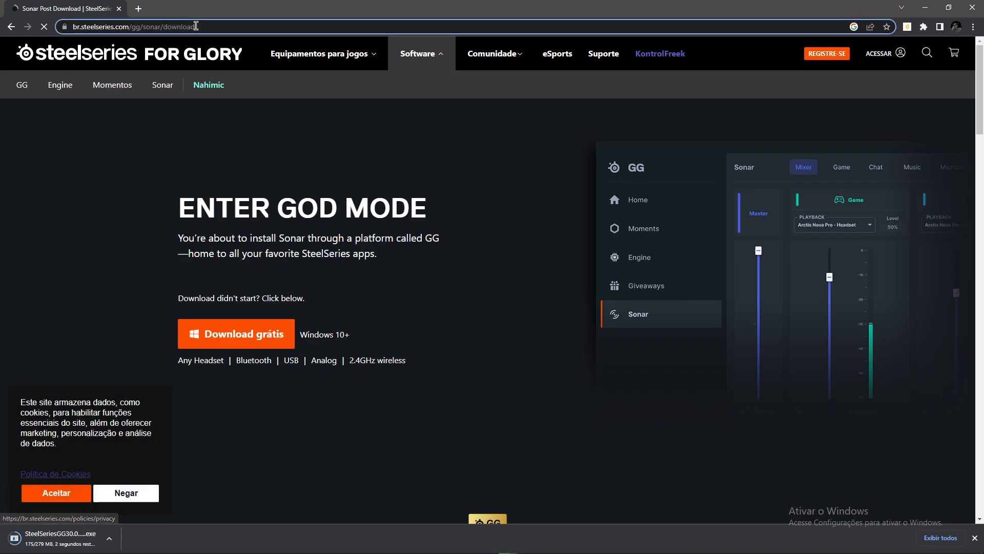
click(196, 26)
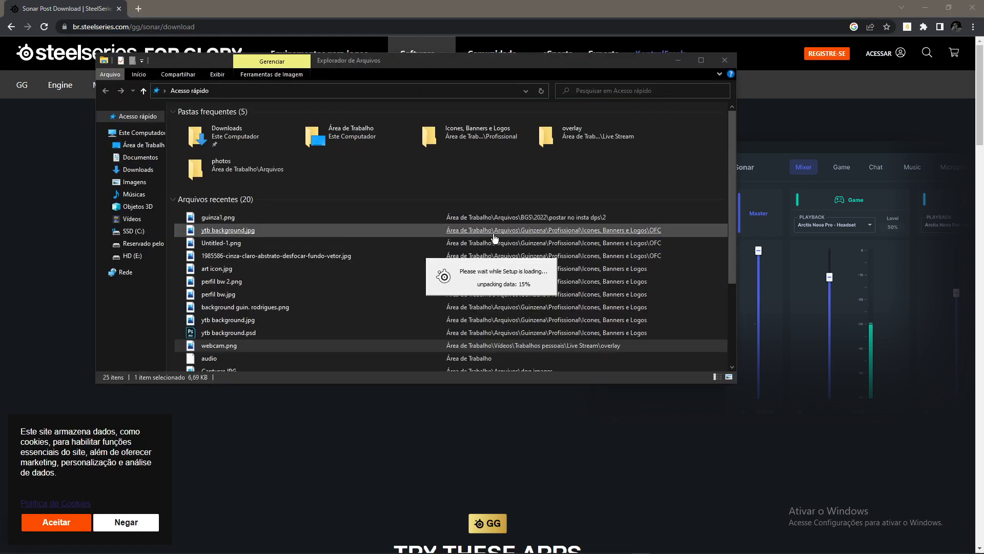
click(686, 60)
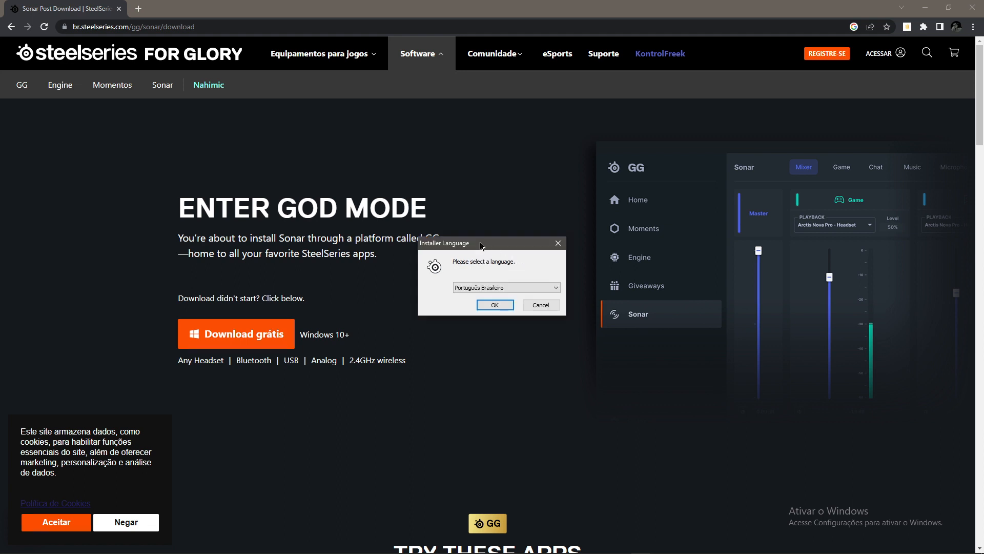
- Set the installer language to Português Brasileiro and accept the SteelSeries GG licence agreement
click(528, 215)
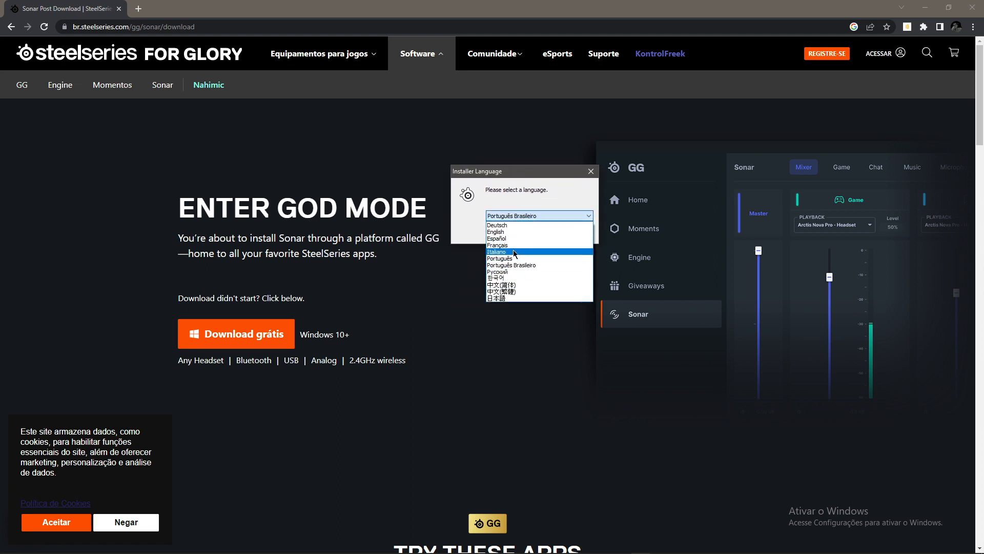
click(528, 216)
key(Return)
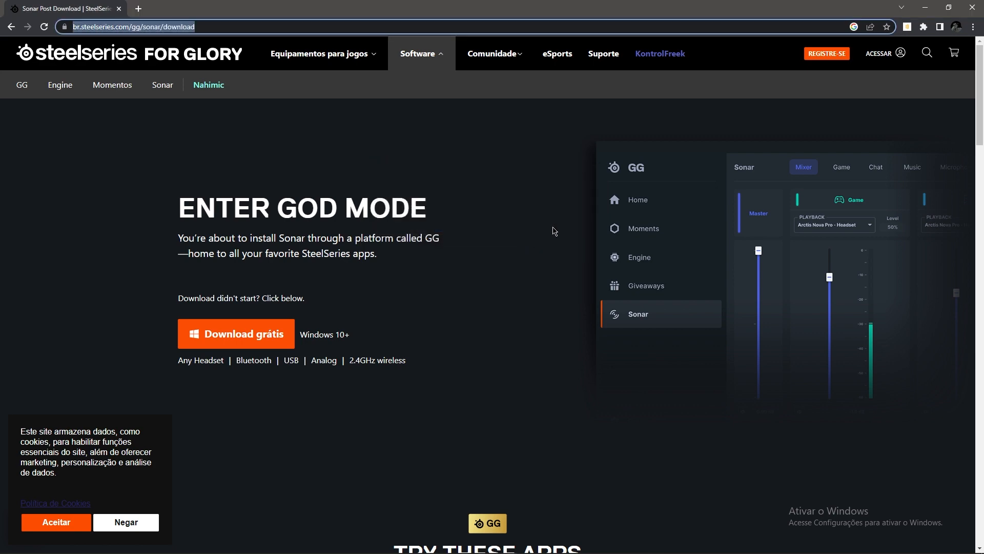
click(530, 366)
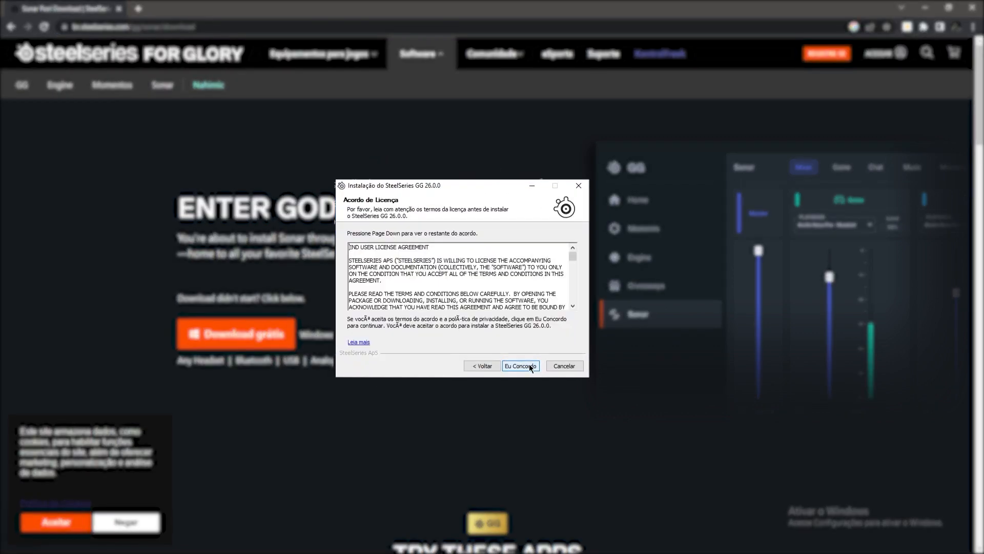
click(530, 366)
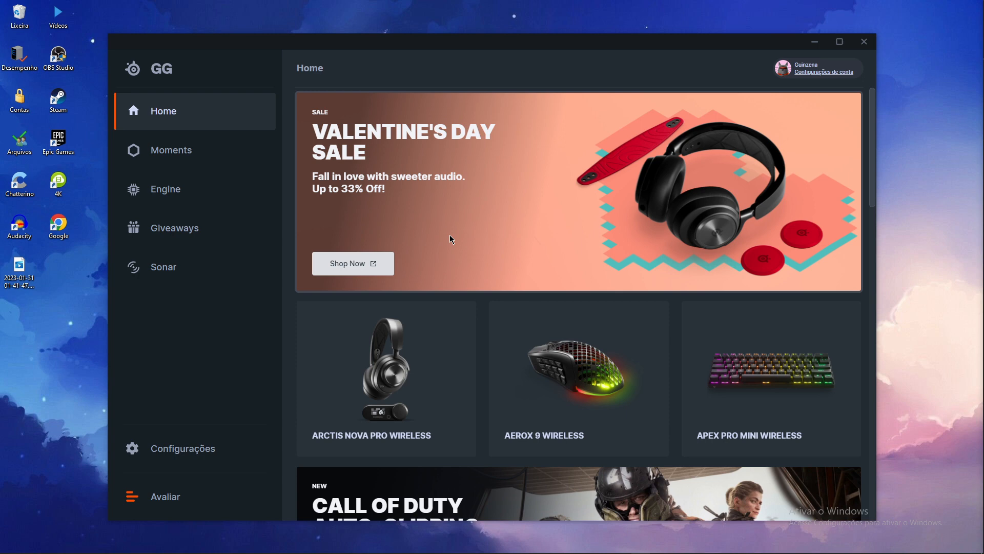
- Look through the Moments, Engine and Giveaways sections of SteelSeries GG and return to Home
click(181, 153)
click(172, 190)
click(218, 226)
click(202, 125)
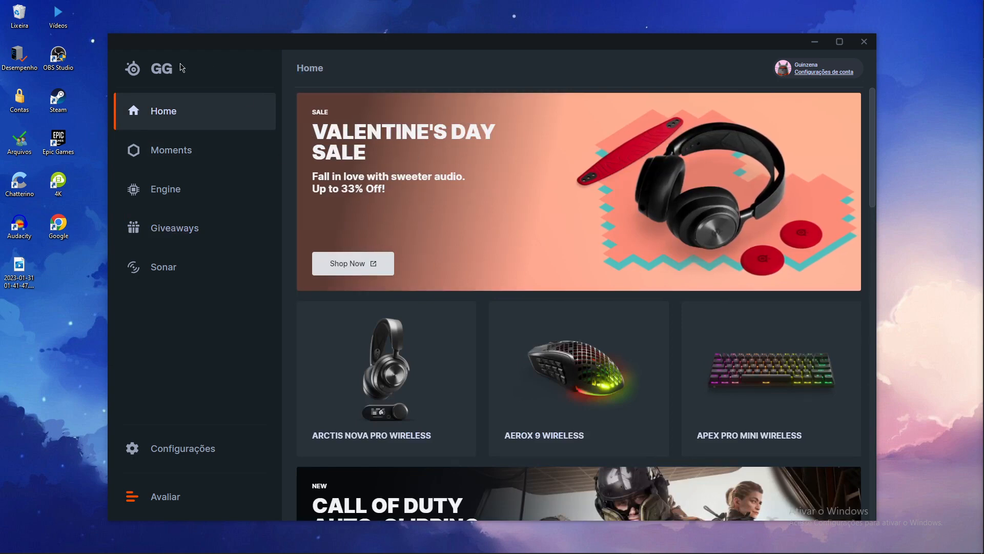
drag(390, 48, 394, 53)
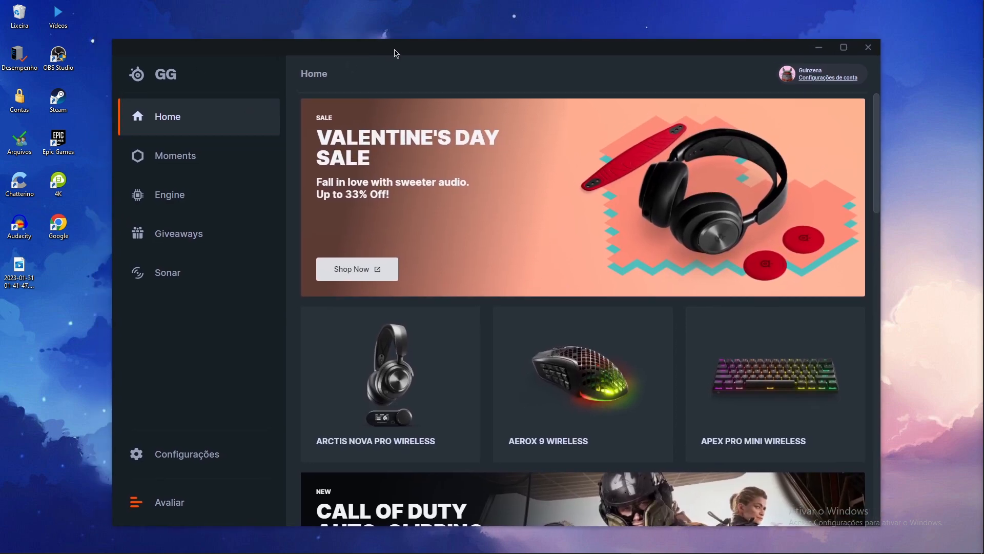
click(223, 197)
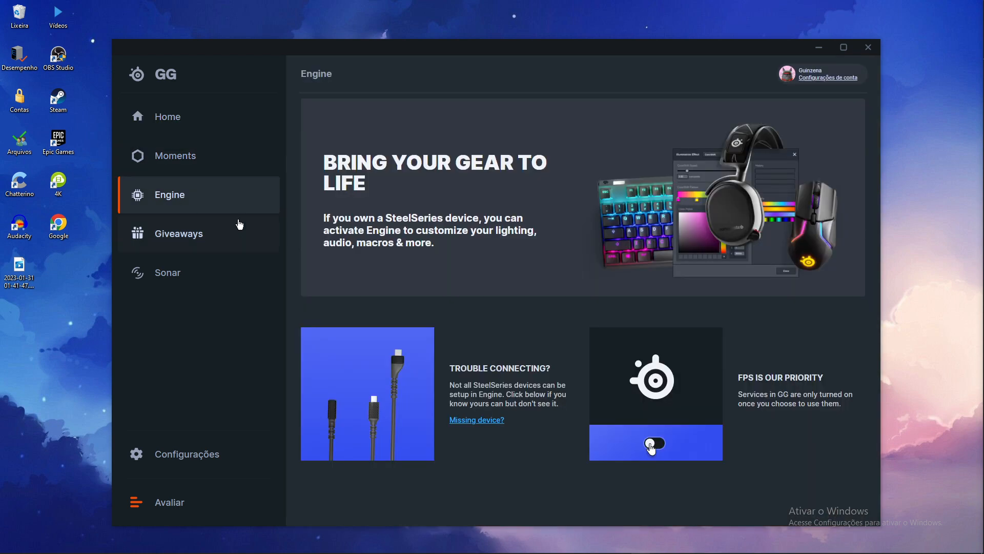
click(189, 234)
click(194, 127)
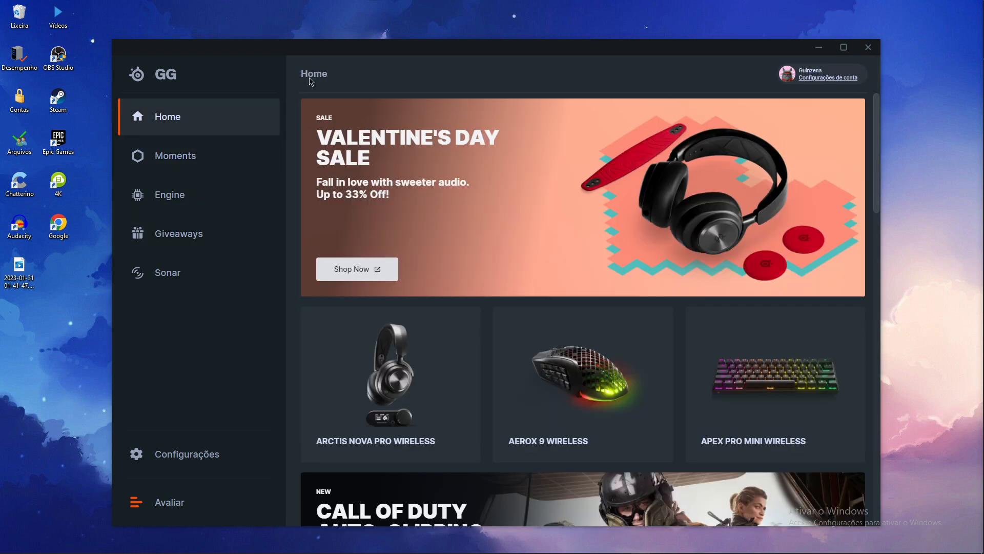
- Open Sonar, start its device setup and open the choices for the game output device
click(179, 279)
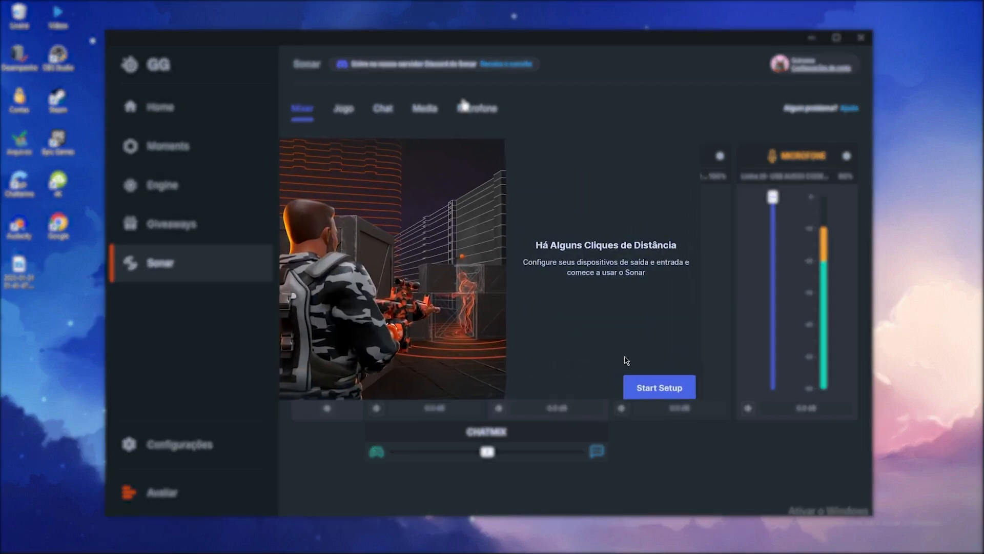
click(669, 391)
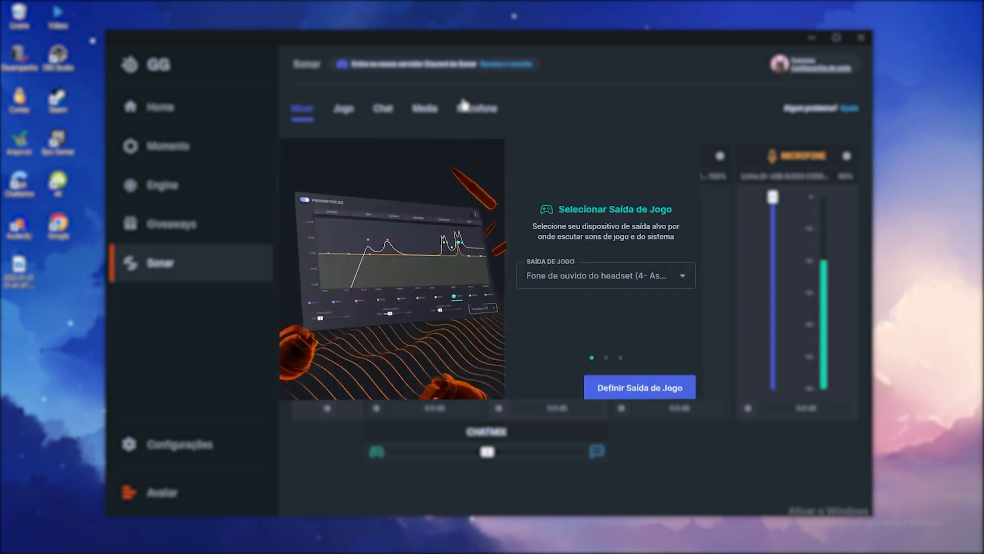
click(661, 277)
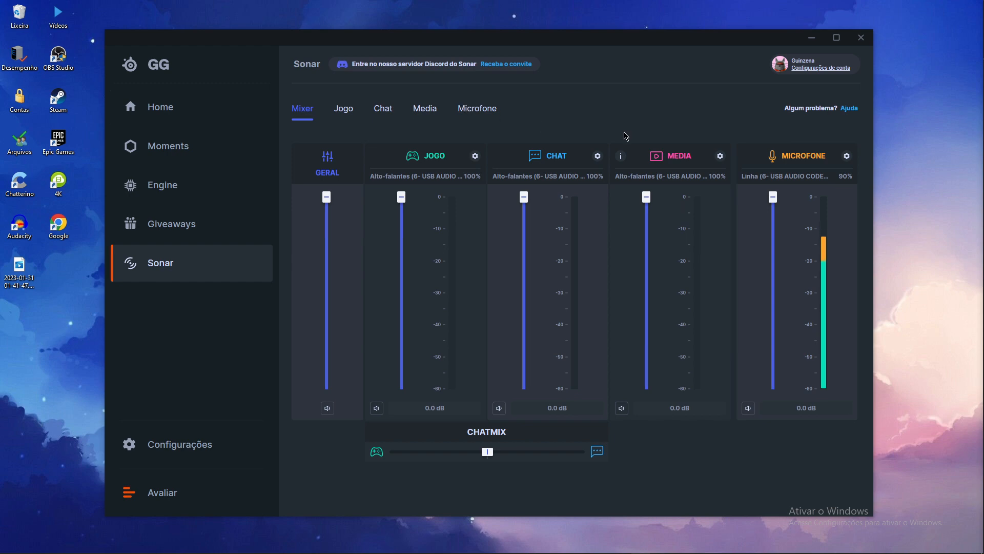
- Choose Linha (6- USB AUDIO CODEC) as the microphone channel's input device in the Sonar mixer
mouse_move(790, 176)
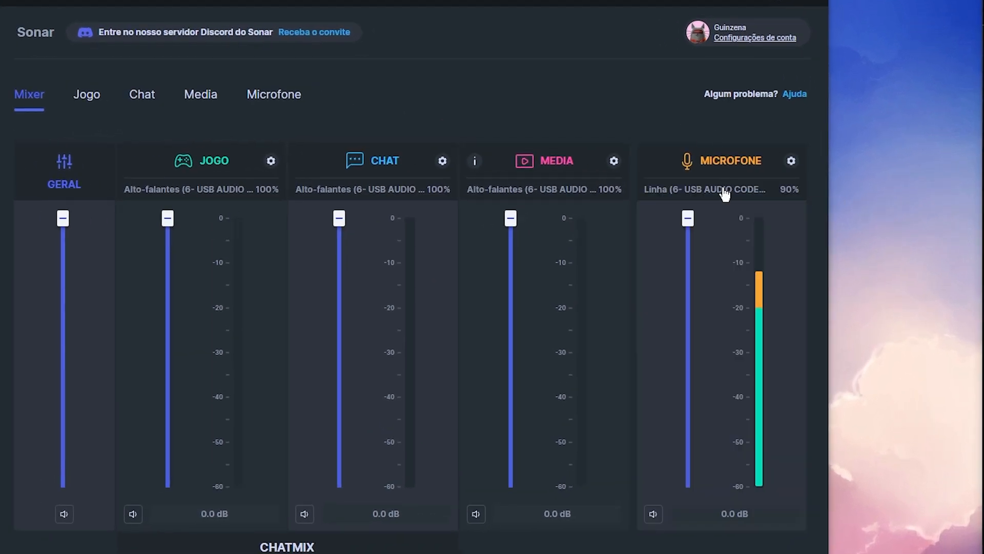
click(704, 203)
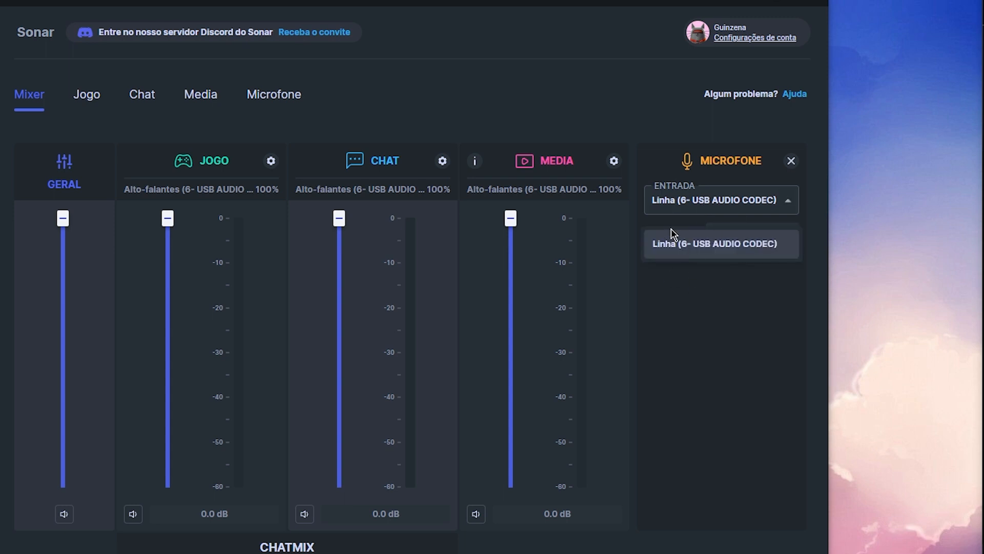
click(695, 251)
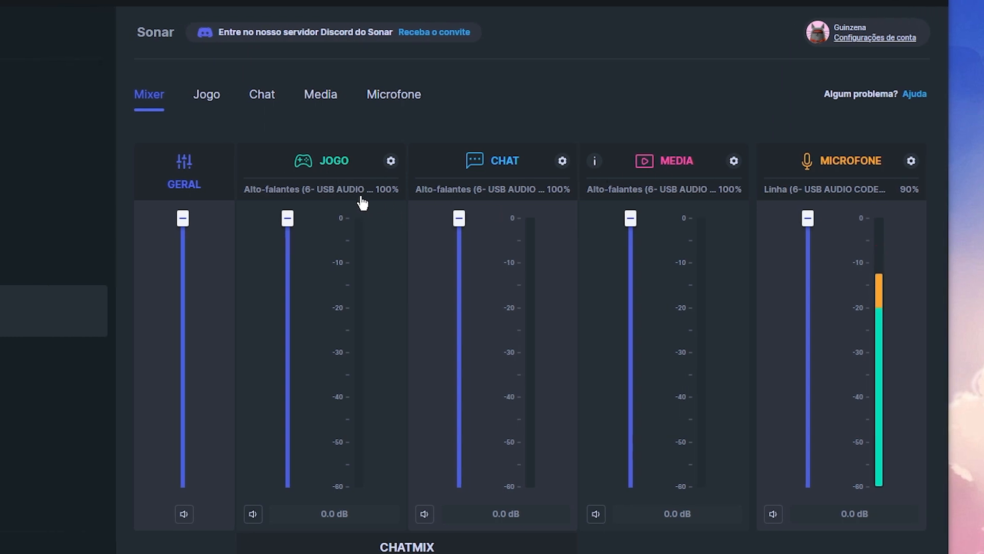
- Choose Alto-falantes (6- USB AUDIO CODEC) as the playback device for the Jogo channel
click(344, 194)
click(347, 201)
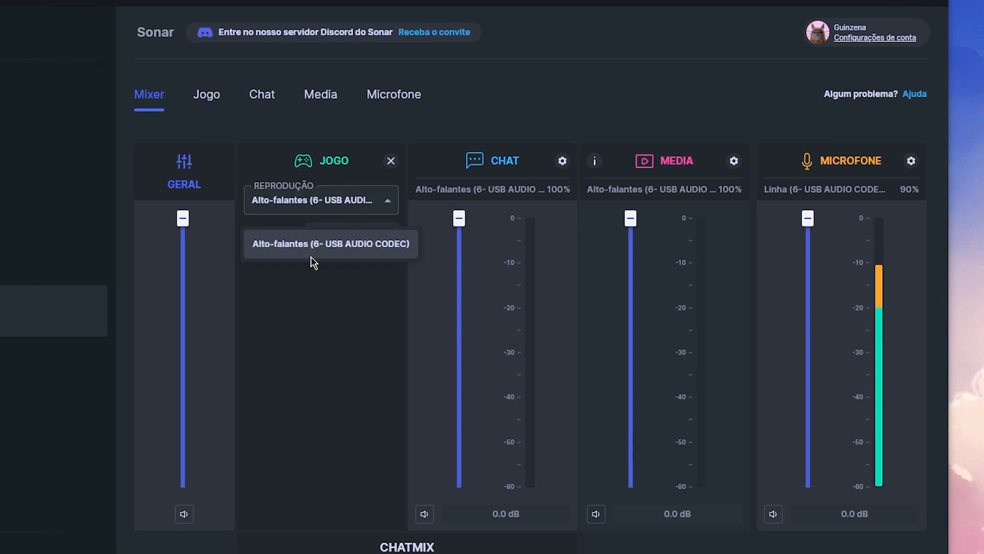
click(297, 244)
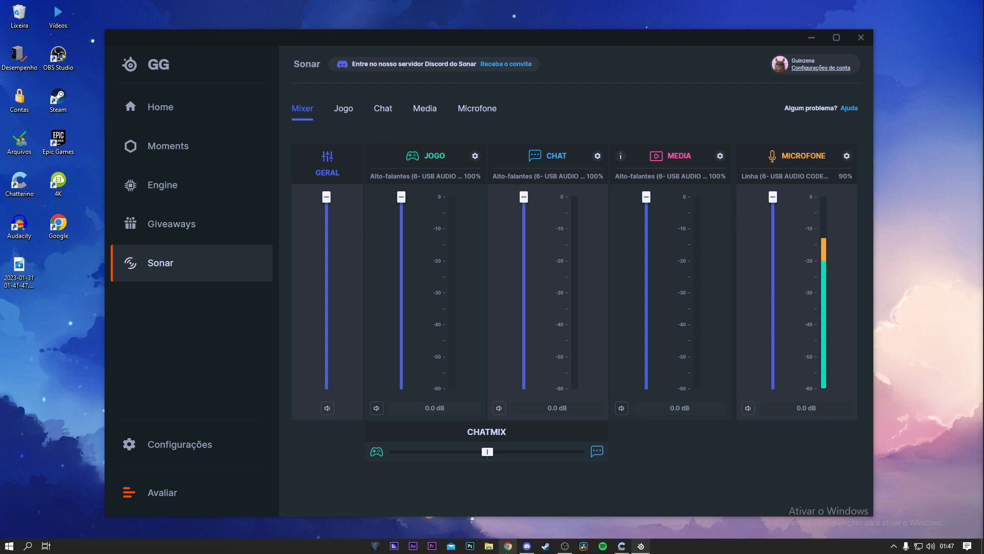
- Open the Windows Sound settings and find the SteelSeries Sonar devices among the playback devices
click(894, 546)
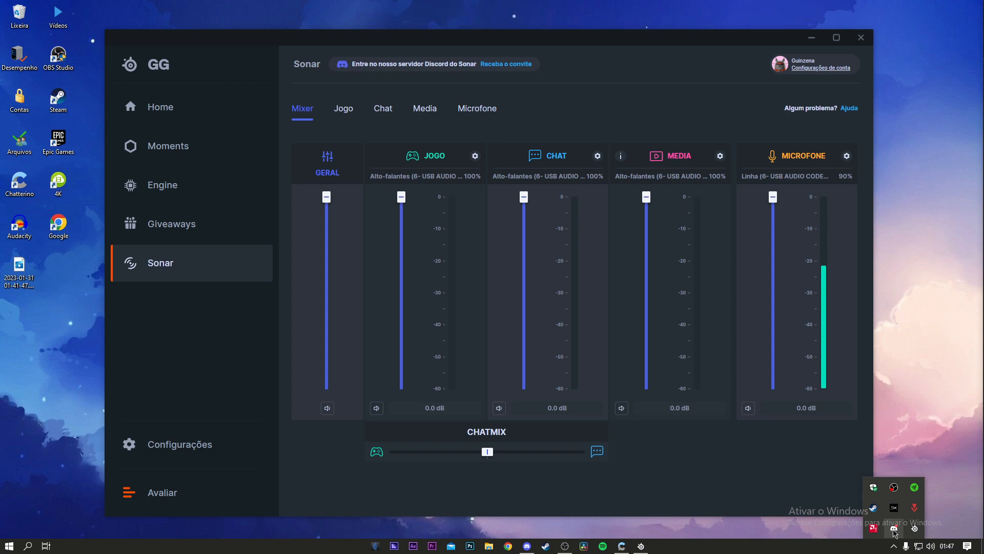
right_click(931, 547)
click(883, 514)
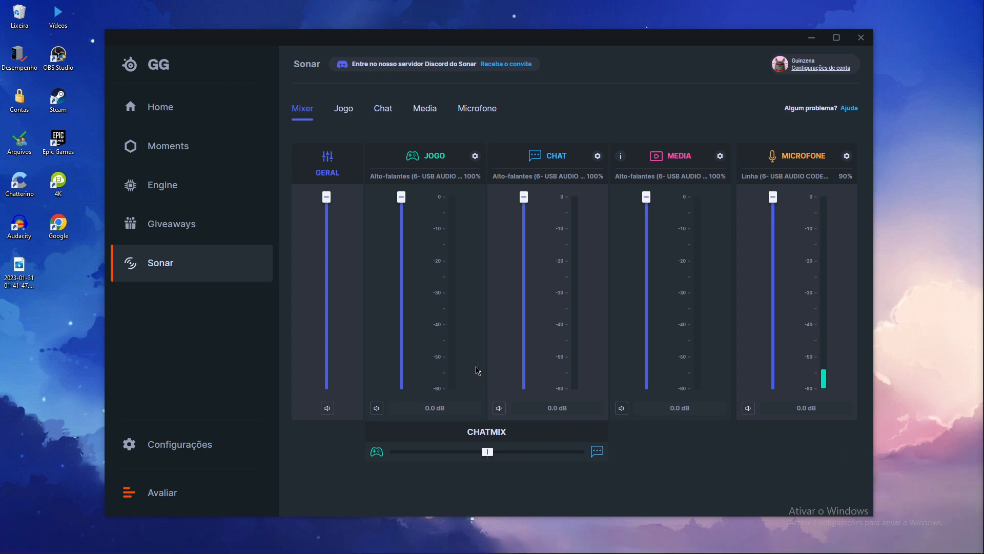
drag(174, 45, 478, 91)
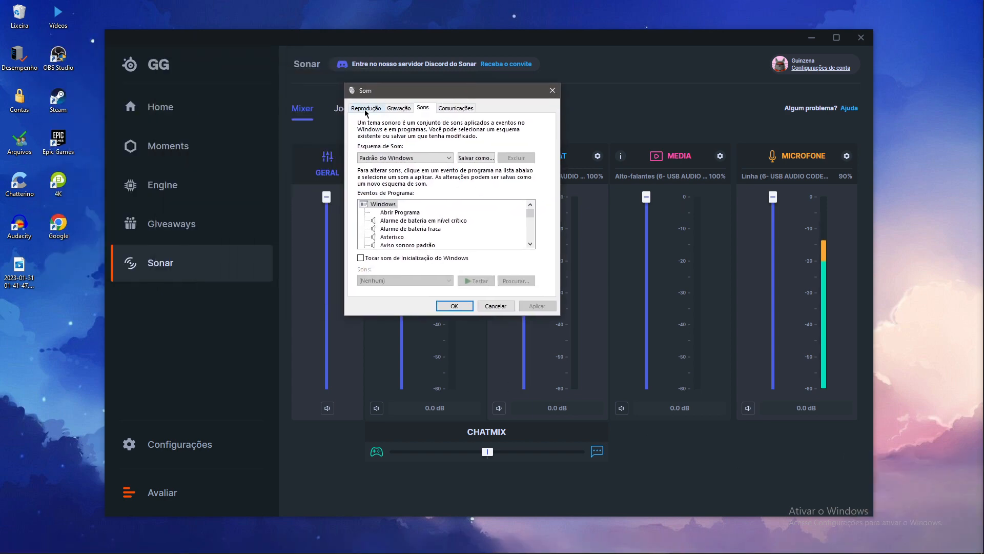
click(366, 107)
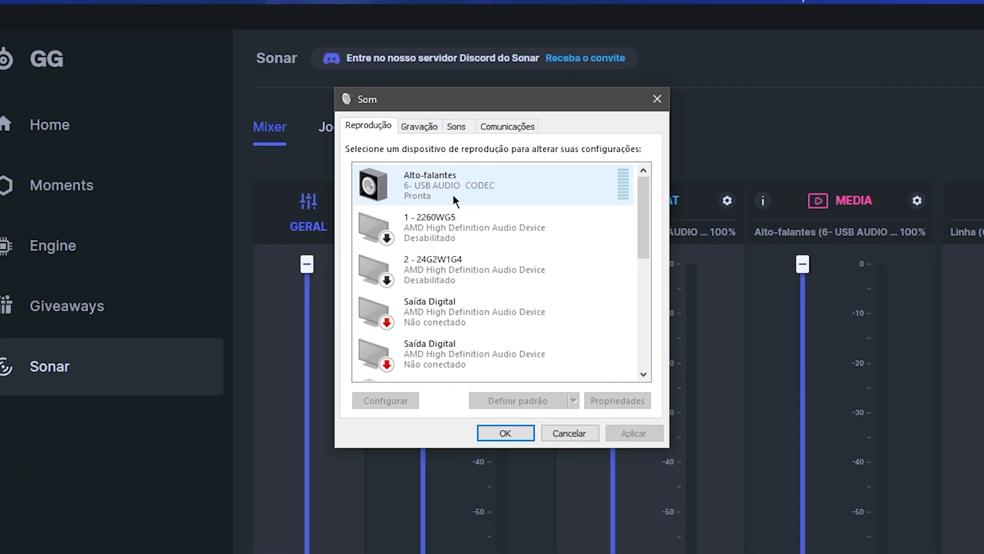
drag(642, 205, 628, 314)
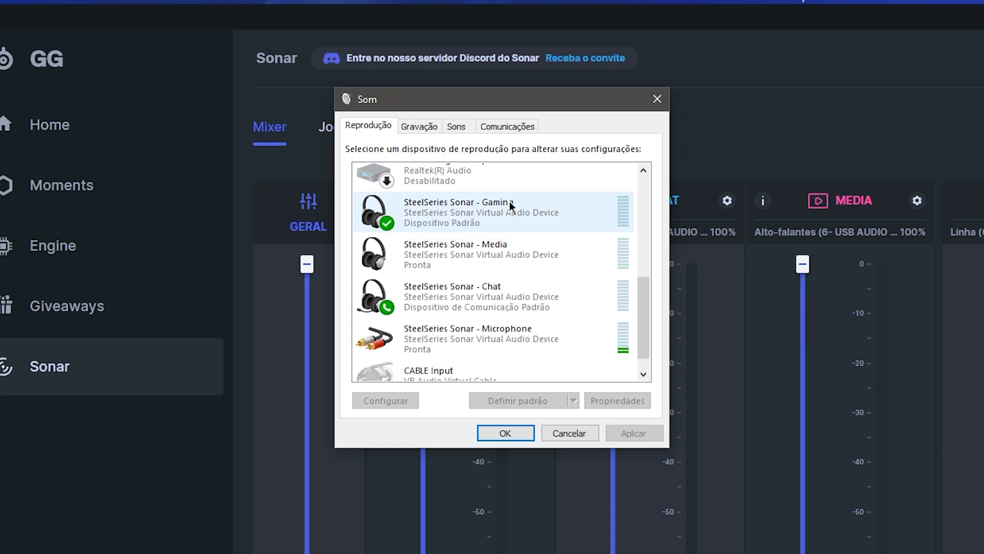
scroll(462, 287, up, 1)
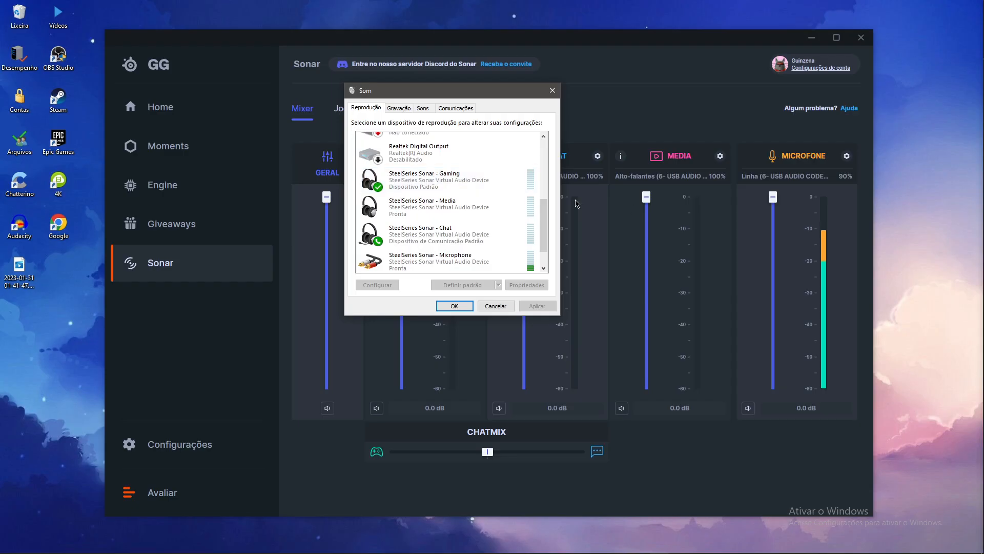
- Set SteelSeries Sonar - Gaming as the default communication device in the Windows playback devices
right_click(449, 181)
click(439, 246)
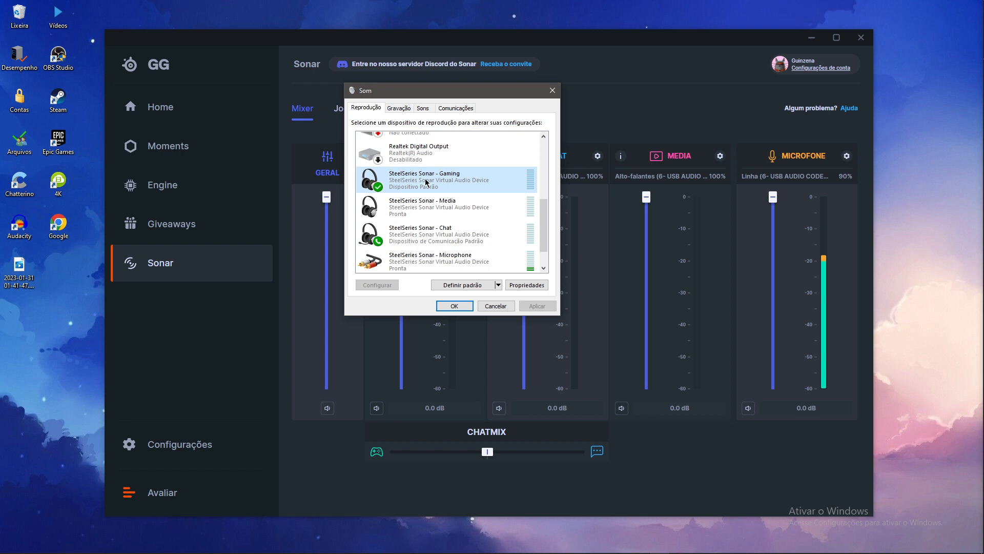
right_click(440, 240)
click(418, 242)
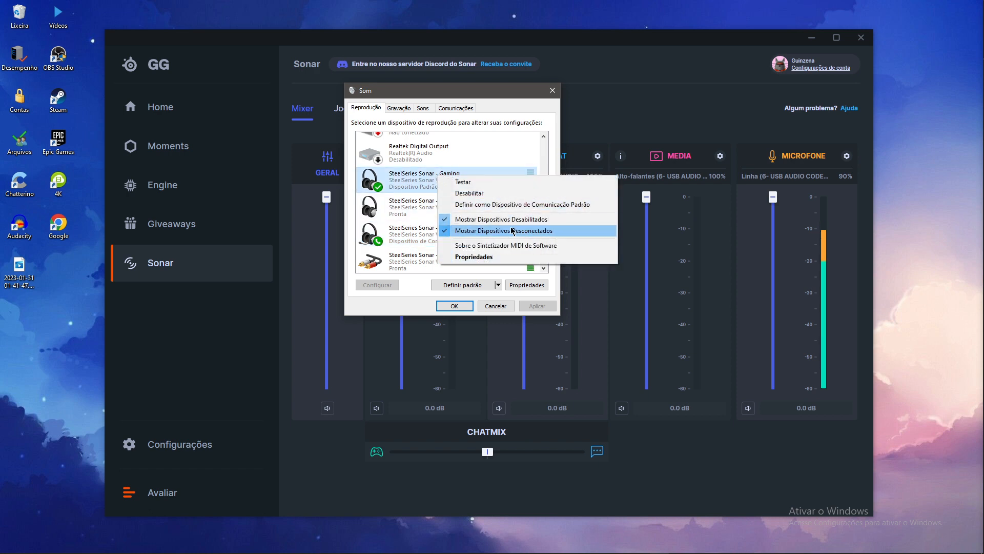
click(487, 204)
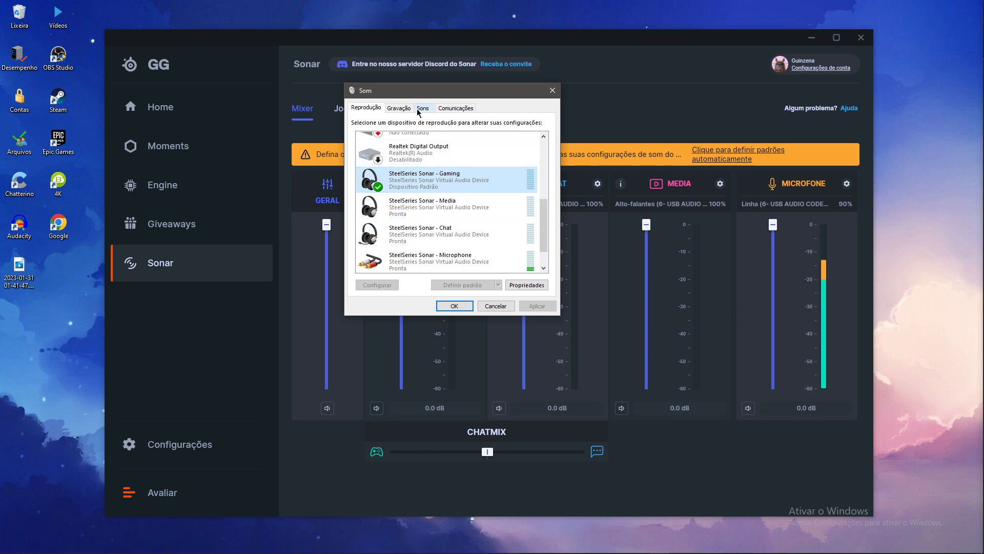
- Move the Sound dialog aside and have Sonar set the Windows default devices automatically
drag(431, 91, 179, 56)
click(664, 120)
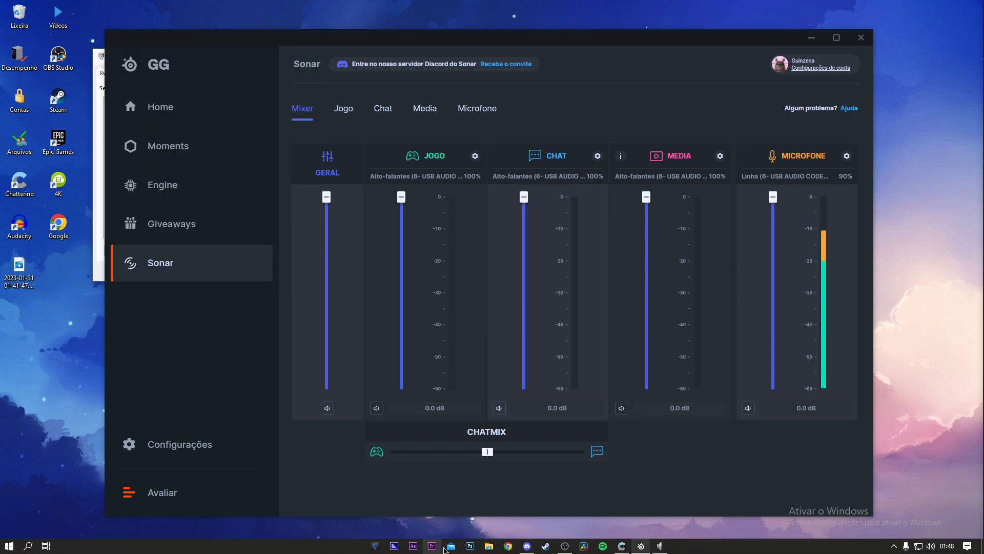
- Bring the Windows Sound dialog back and check the default roles of SteelSeries Sonar - Gaming and Chat
click(659, 546)
drag(204, 56, 592, 94)
click(553, 240)
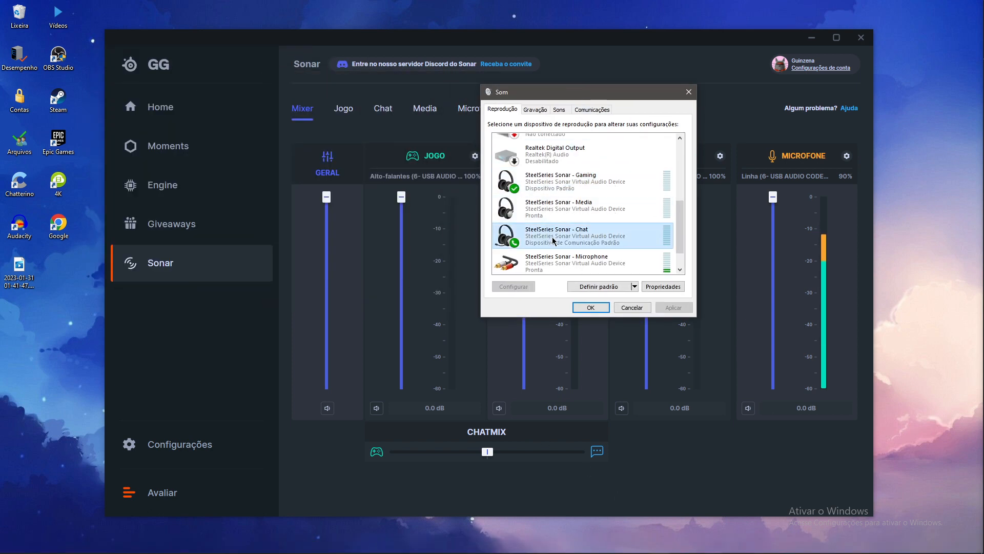
click(577, 190)
click(579, 239)
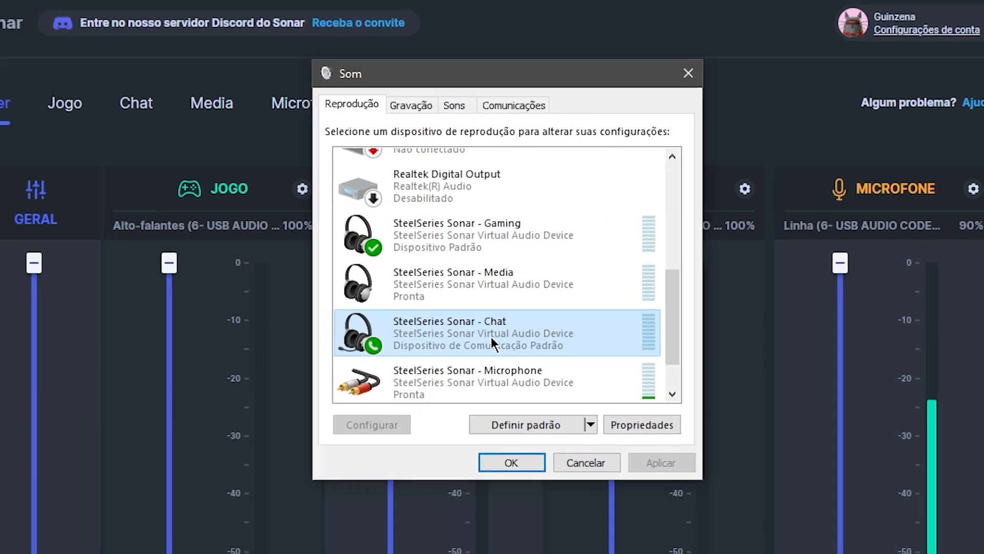
right_click(481, 332)
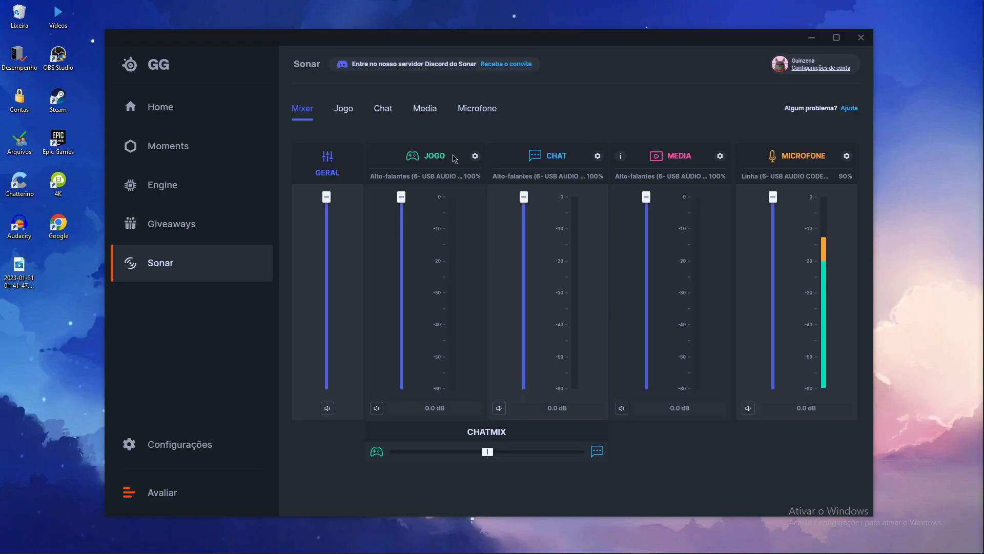
mouse_move(505, 40)
mouse_down()
mouse_move(492, 31)
mouse_move(492, 39)
mouse_up()
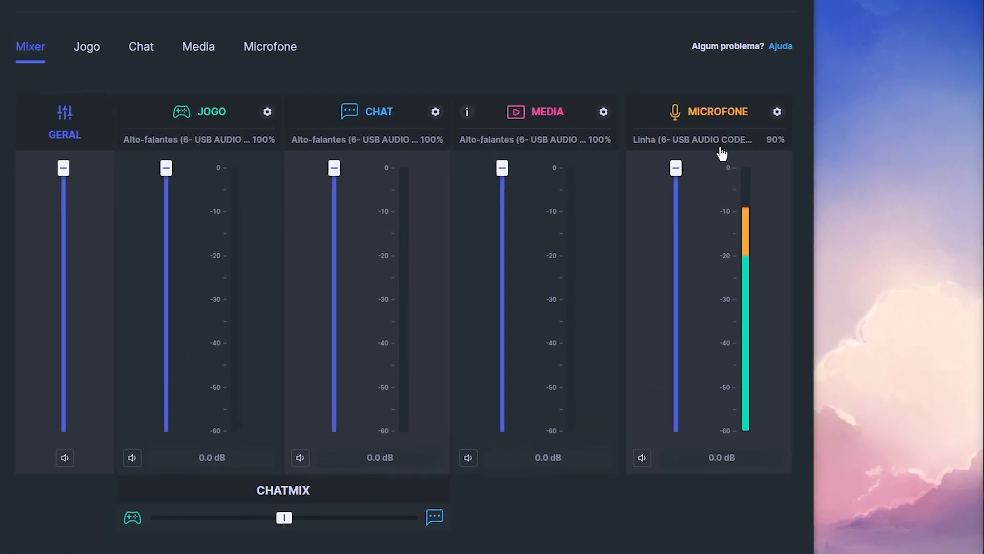
- Open the Microfone channel's settings in the mixer, check its input device, level and format, and close them
click(827, 173)
click(811, 205)
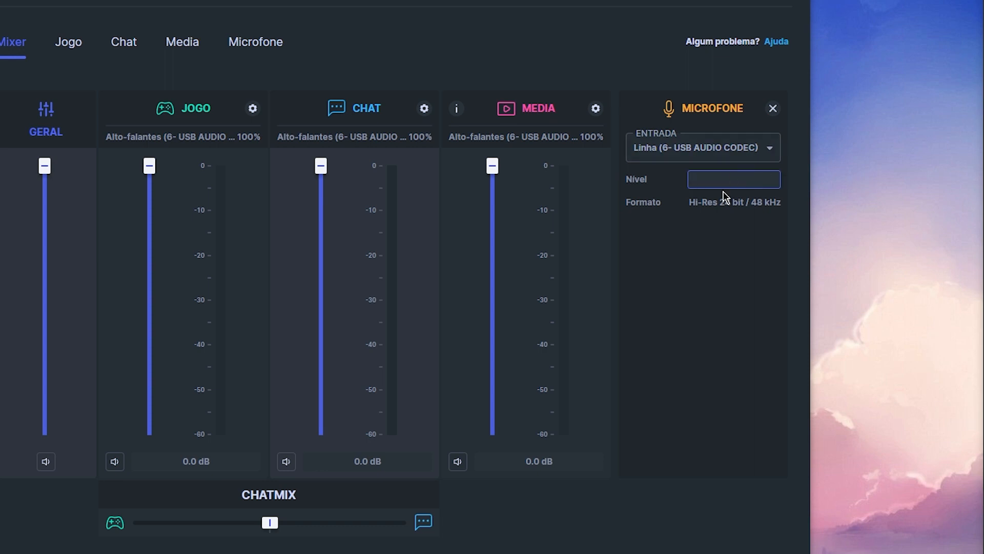
click(770, 110)
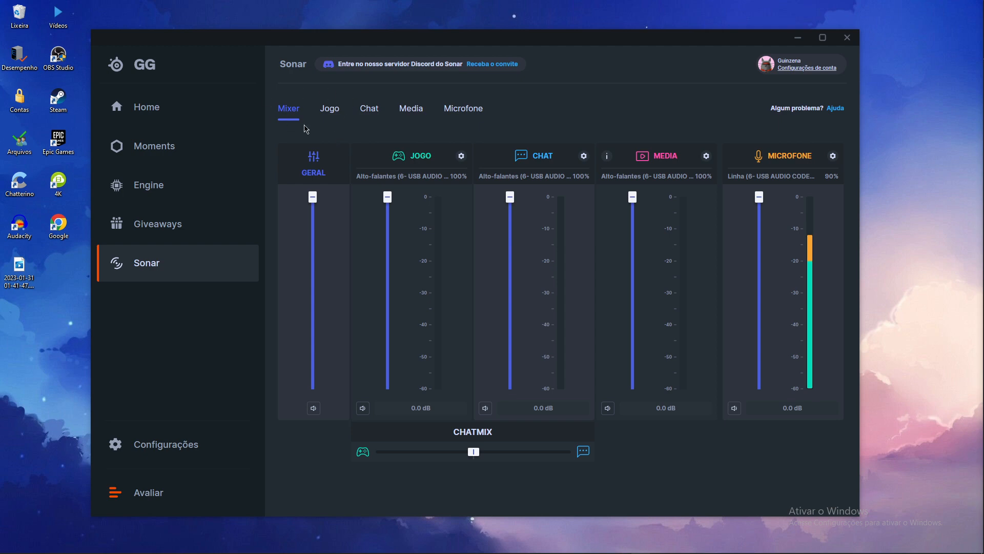
- Look through the Jogo, Chat and Media pages, including Jogo's spatial audio, gain and smart volume sections
click(331, 118)
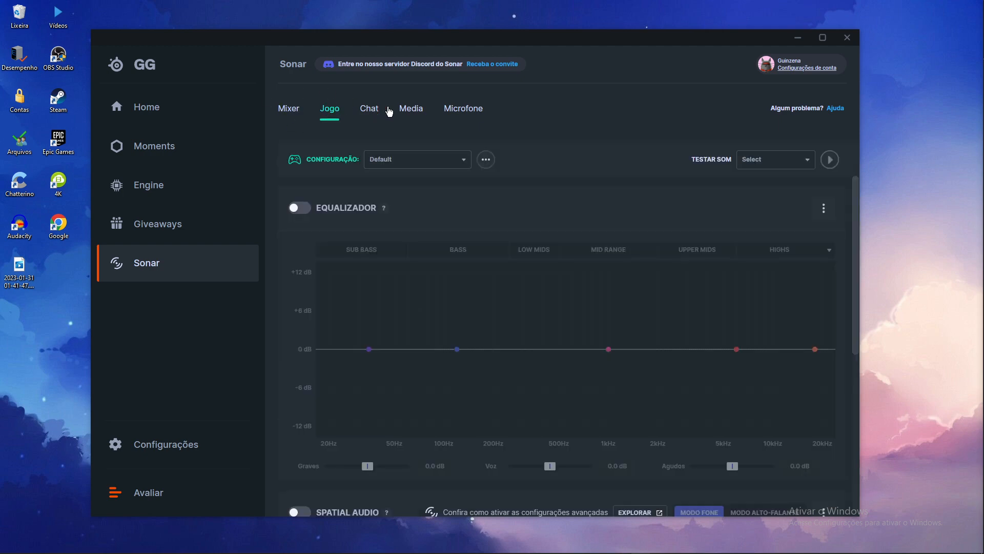
click(406, 112)
click(323, 114)
scroll(332, 230, down, 5)
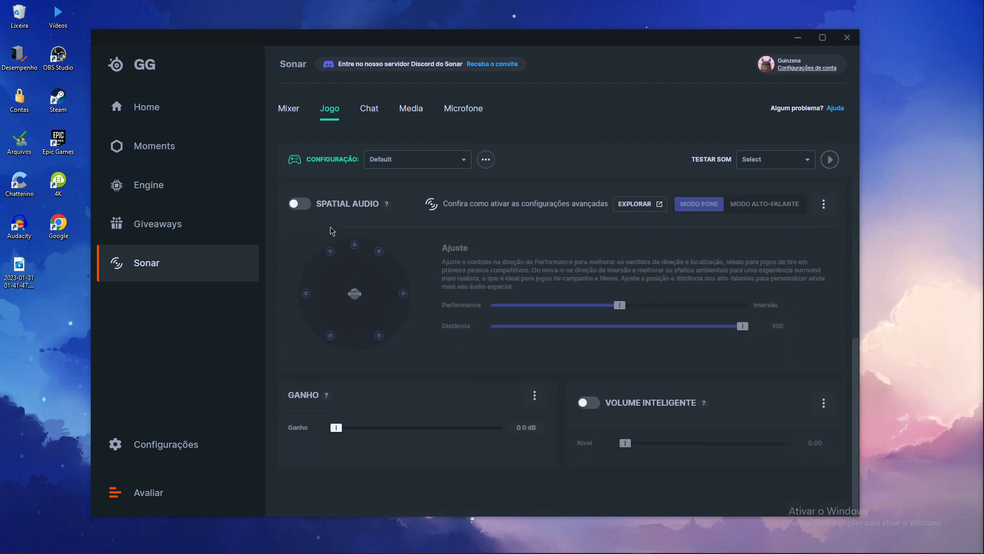
scroll(420, 242, up, 5)
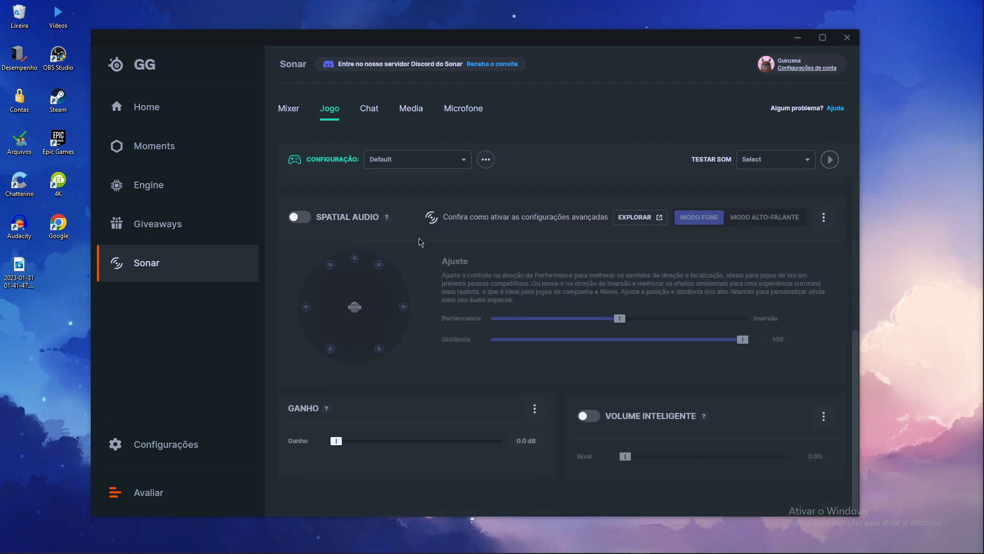
click(369, 110)
click(412, 110)
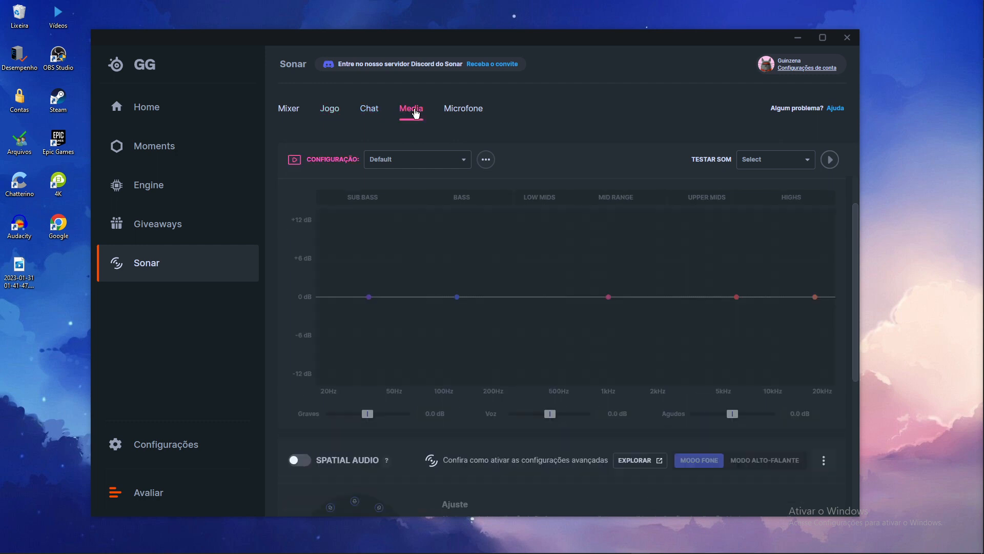
click(368, 112)
click(330, 108)
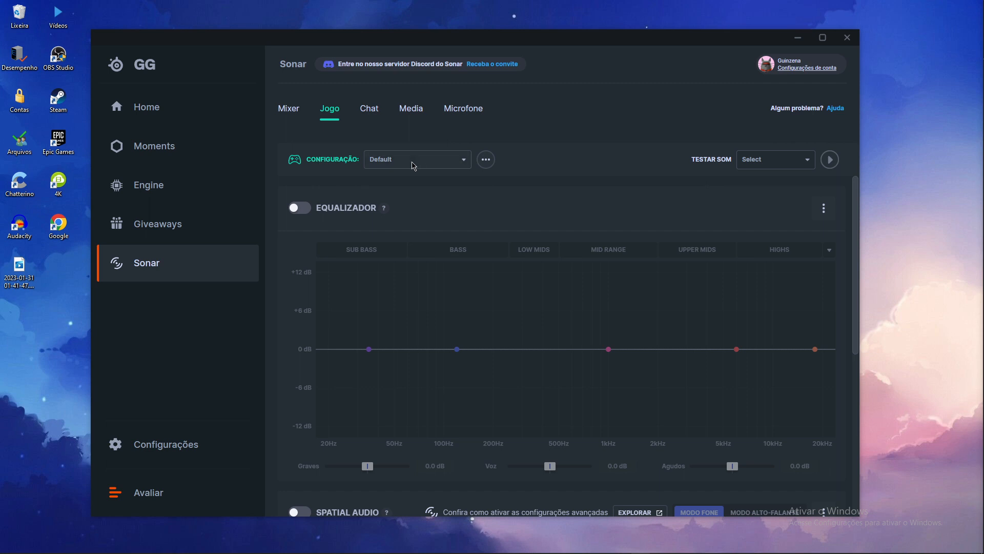
- View the configuration presets offered for Jogo and compare that page with the Chat and Media pages
click(381, 161)
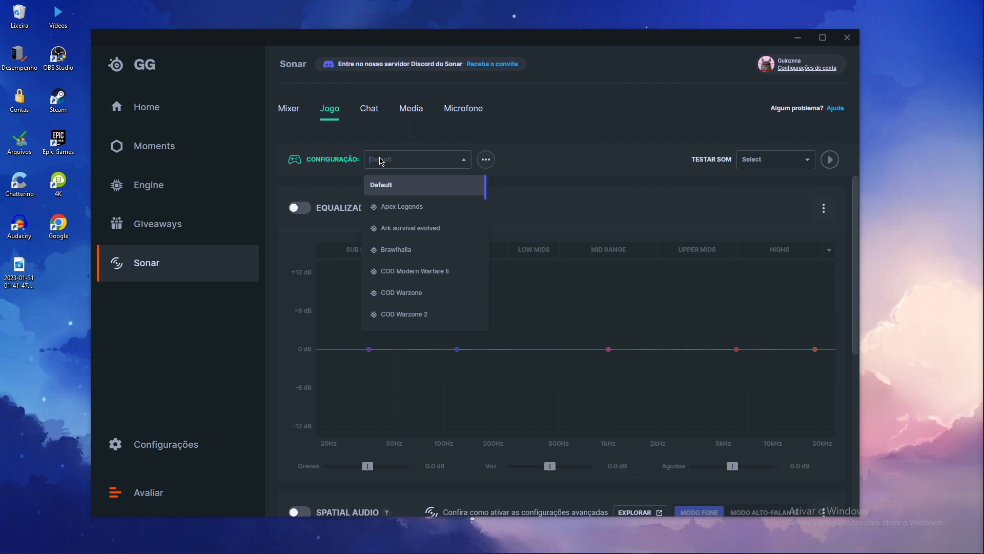
click(328, 187)
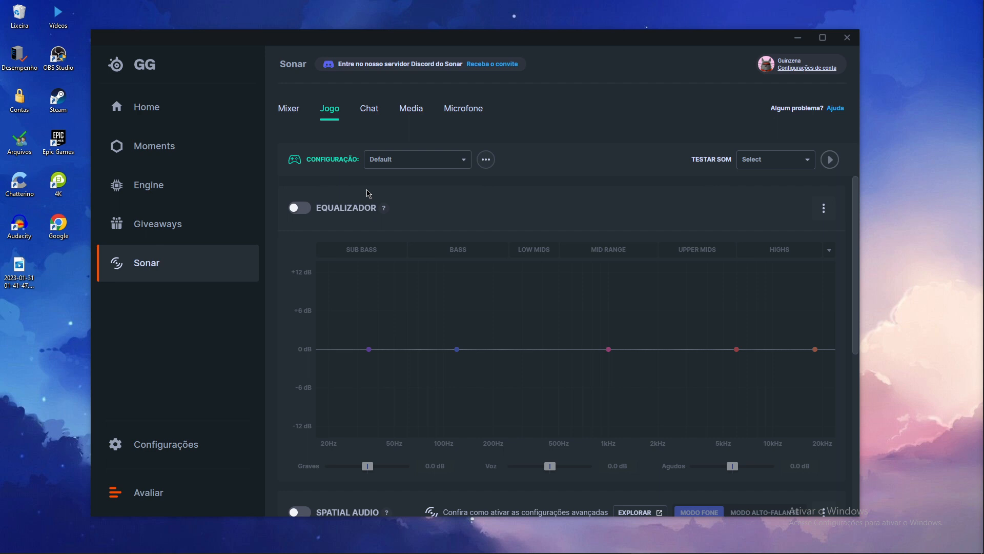
scroll(368, 194, down, 1)
scroll(369, 193, up, 1)
click(367, 119)
click(422, 114)
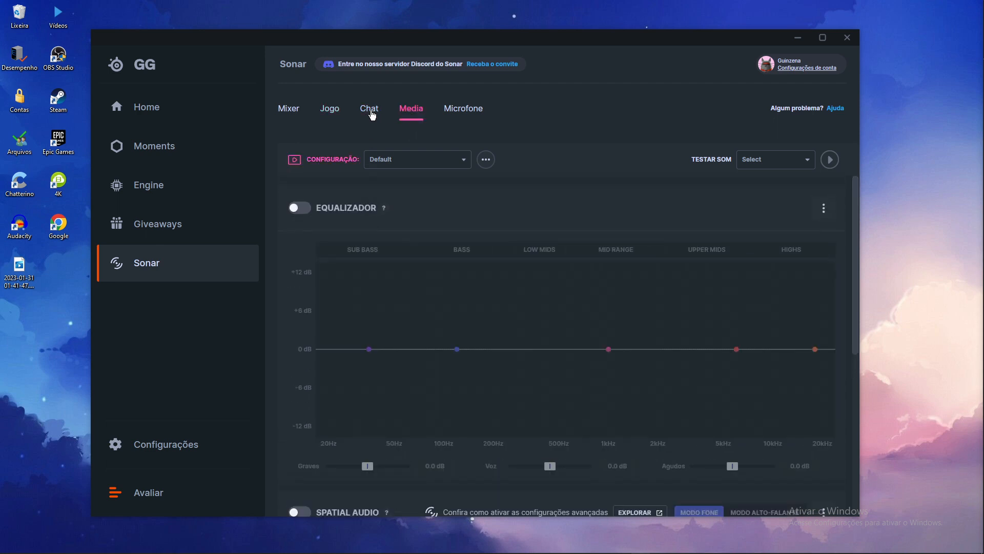
click(370, 113)
click(333, 110)
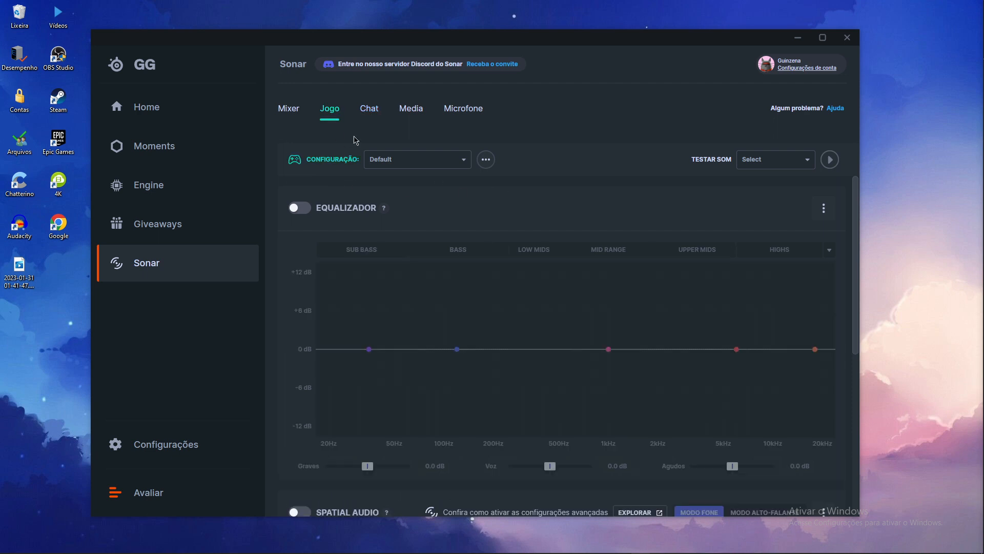
- Browse further through the Jogo game presets and examine the page's equalizer and spatial audio sections
click(382, 163)
scroll(386, 201, down, 2)
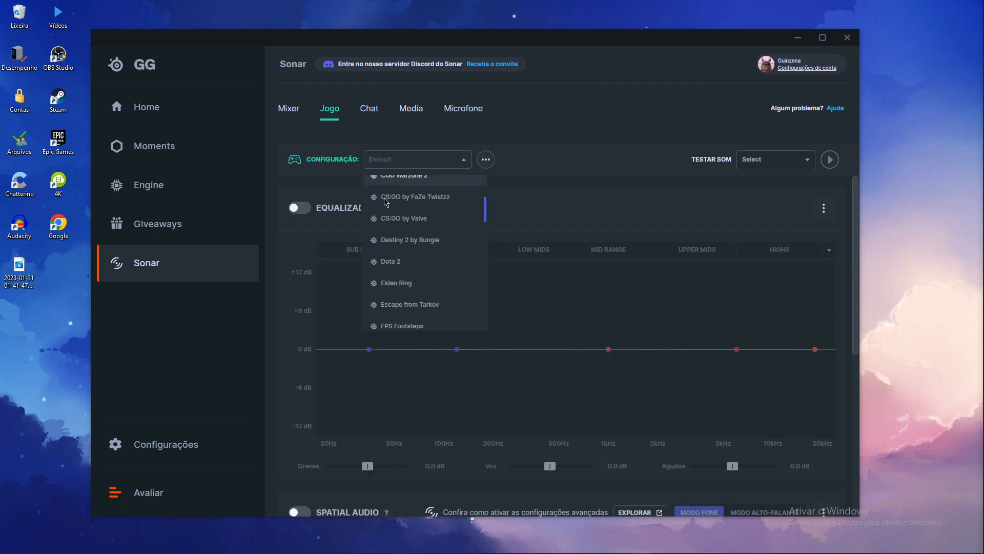
scroll(449, 219, down, 3)
click(539, 210)
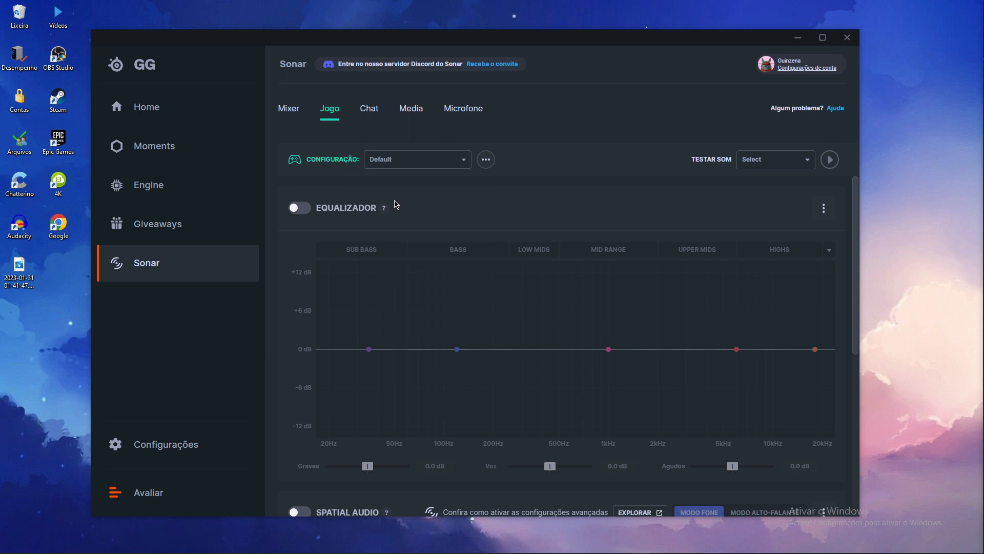
scroll(397, 204, down, 2)
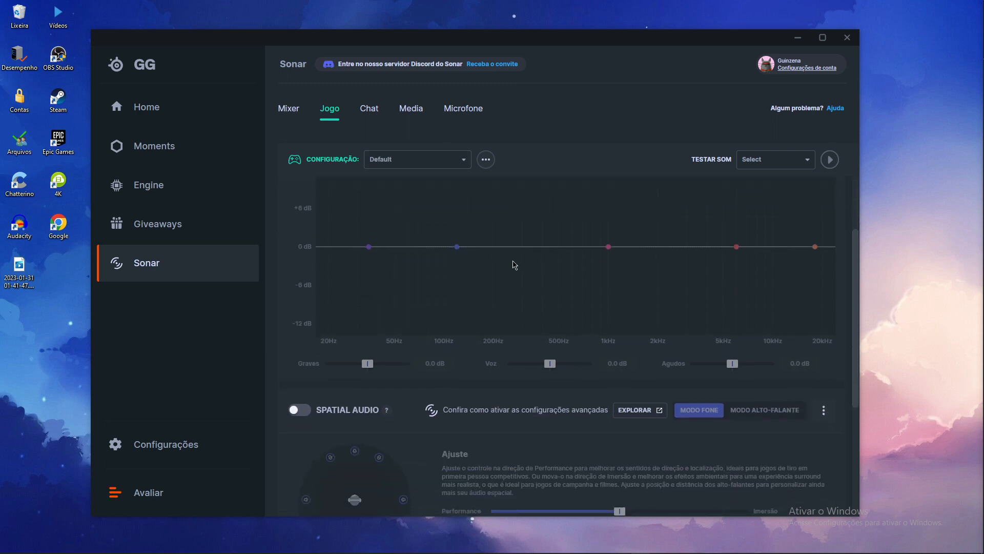
scroll(523, 265, up, 2)
scroll(441, 257, down, 4)
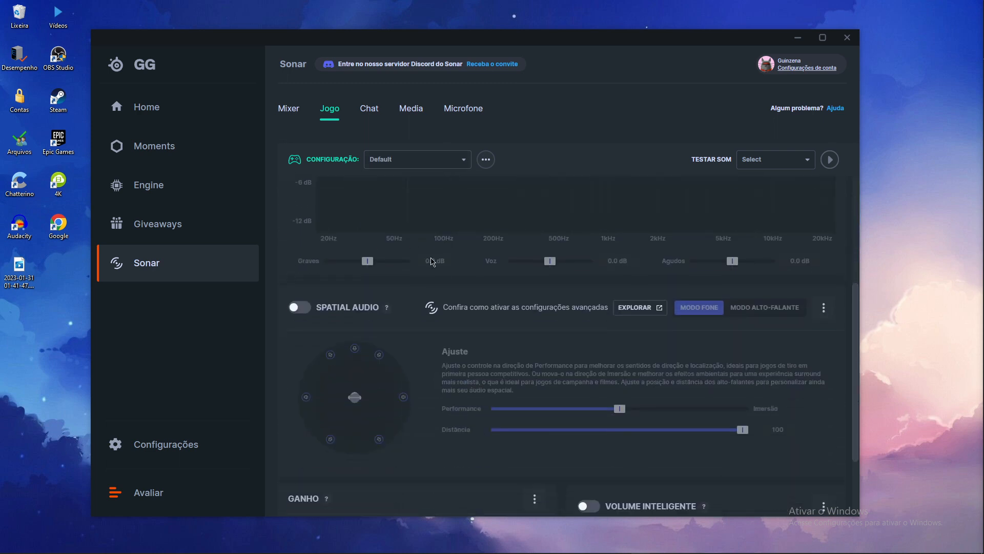
scroll(432, 262, down, 2)
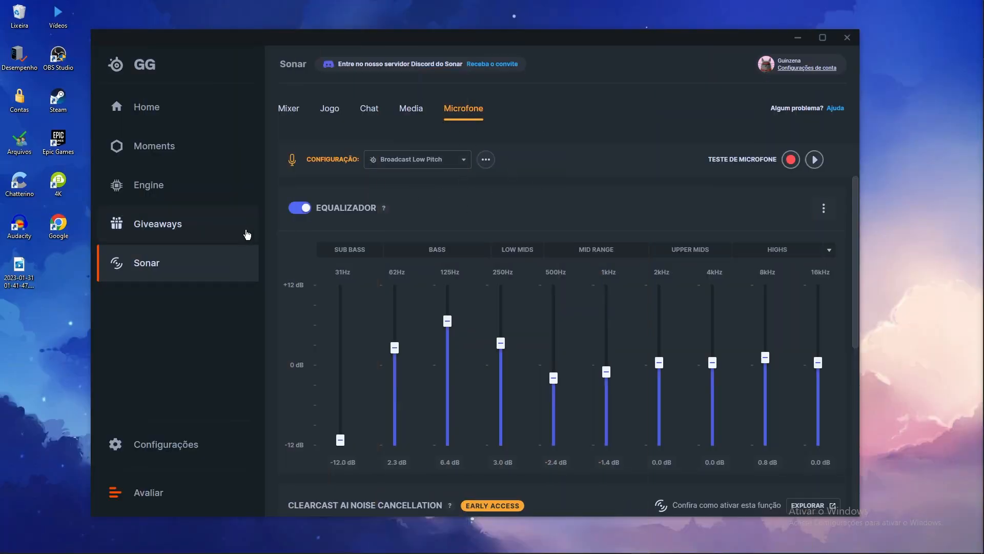
- Review the Microfone page's equalizer and noise and voice processing under the Broadcast Low Pitch preset
scroll(300, 238, down, 1)
scroll(300, 238, down, 5)
scroll(300, 239, up, 5)
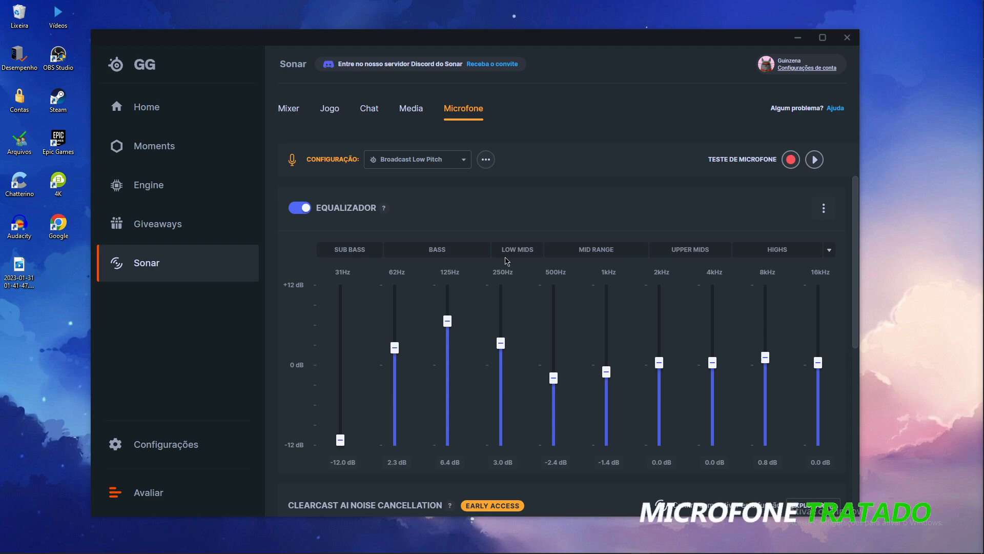
scroll(508, 262, down, 5)
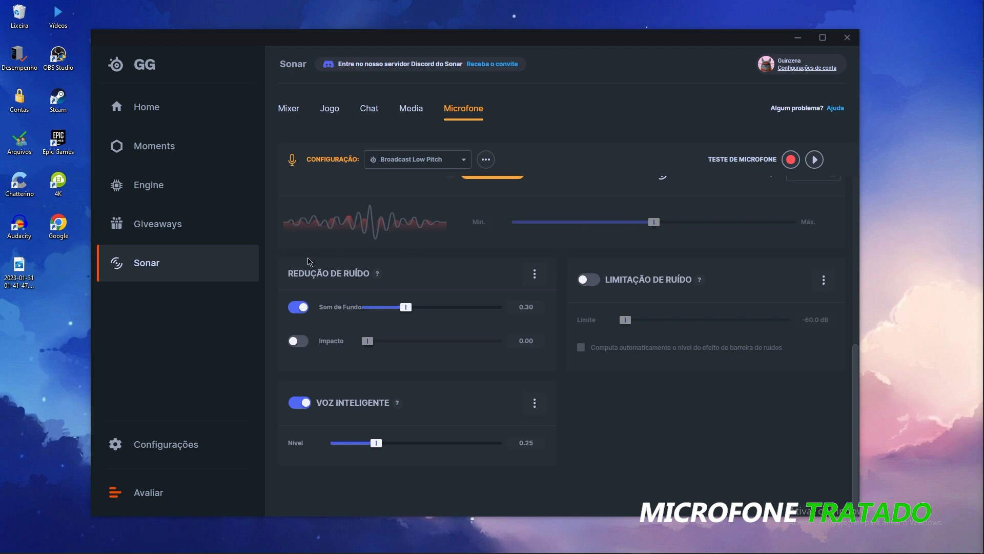
- Turn off the microphone's Equalizador, Som de Fundo noise reduction and Voz Inteligente
scroll(309, 262, up, 5)
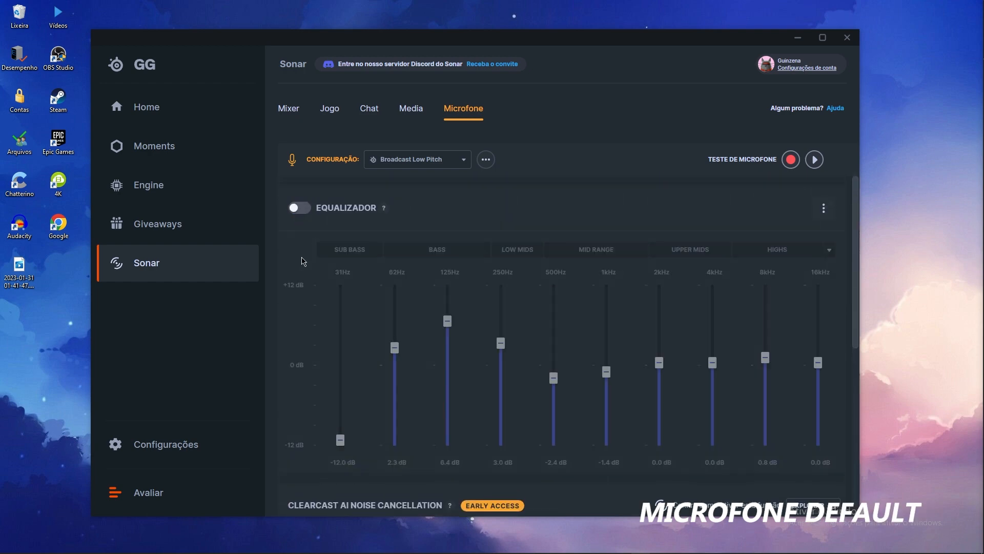
scroll(304, 260, down, 6)
click(303, 403)
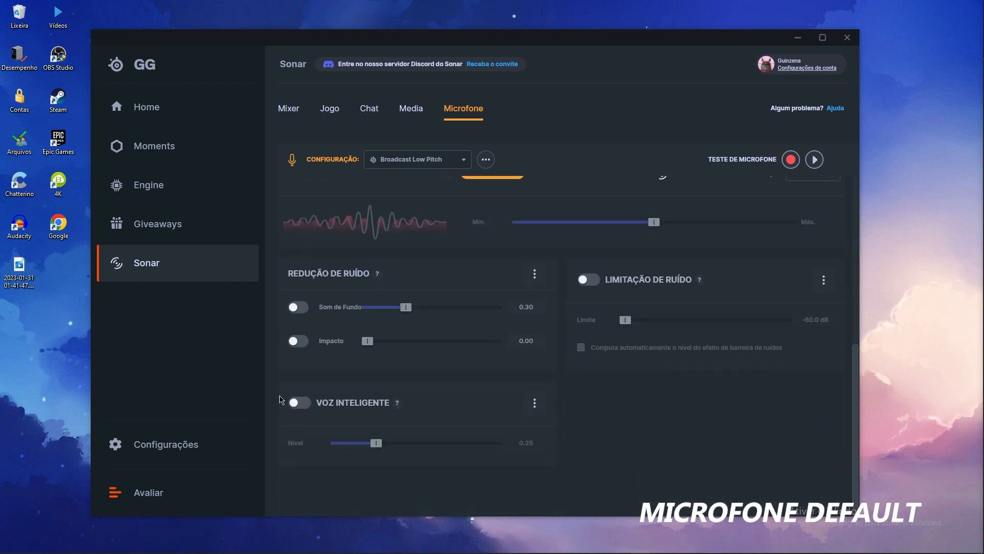
- Examine the microphone's equalizer, ClearCast AI Noise Cancellation, Redução de Ruído and Limitação de Ruído sections
scroll(281, 399, up, 5)
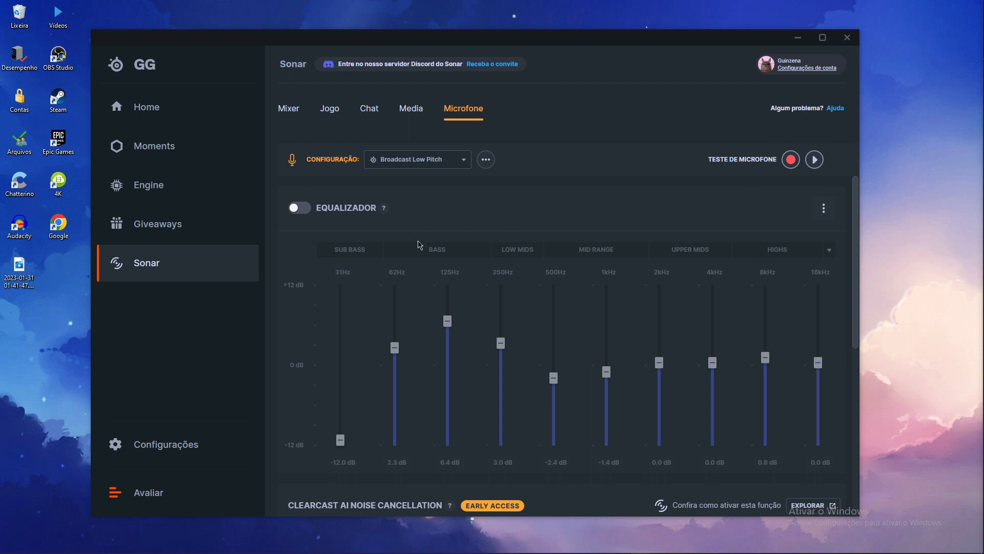
scroll(405, 245, down, 5)
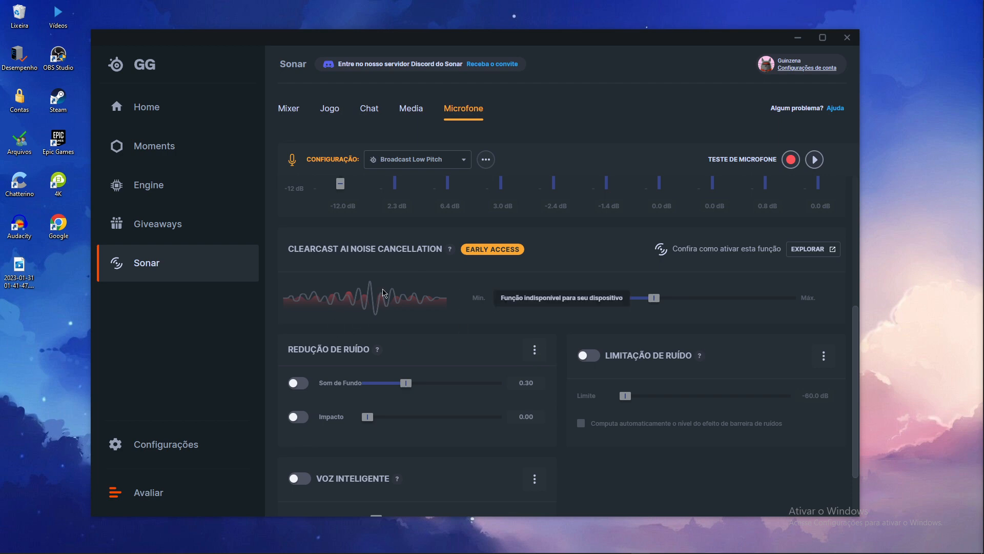
scroll(384, 294, up, 5)
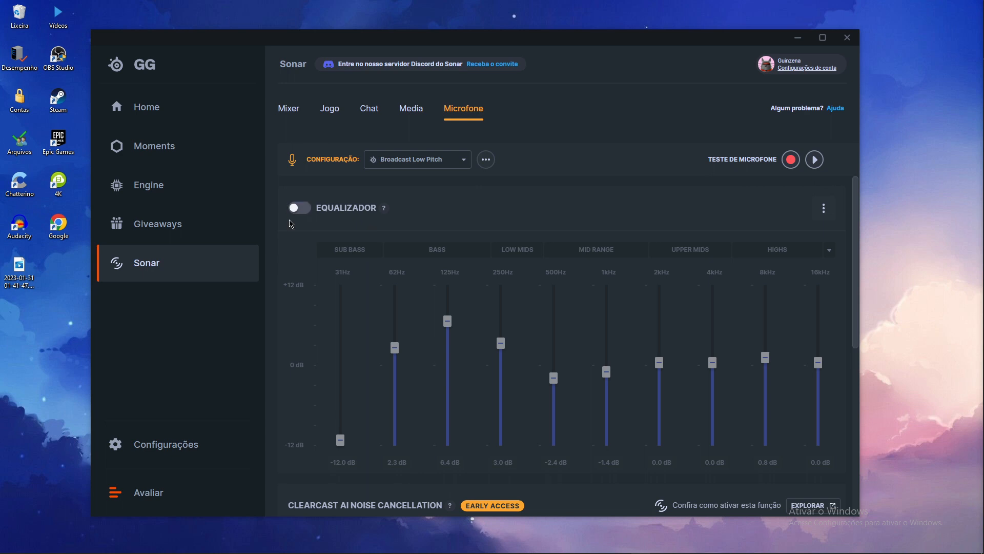
scroll(285, 251, down, 6)
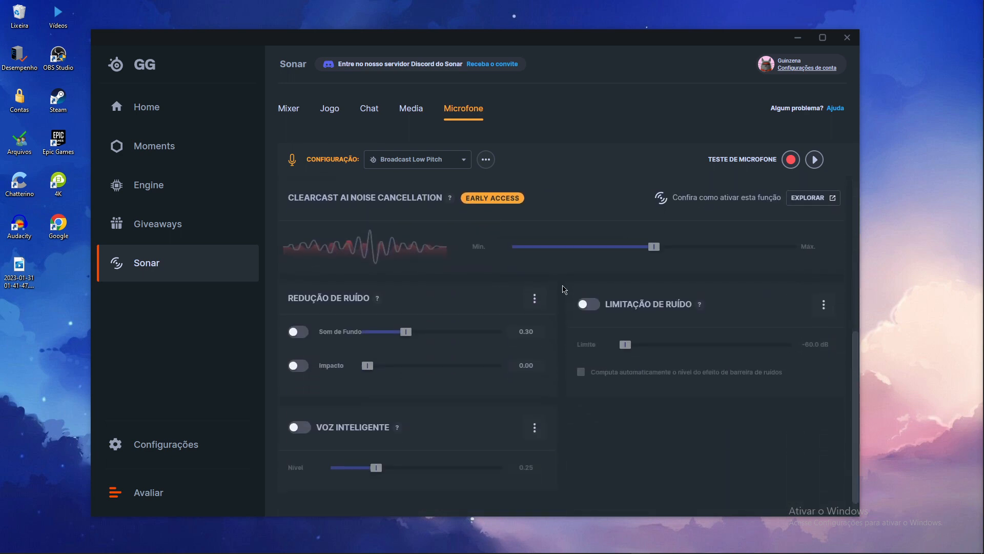
scroll(358, 267, down, 1)
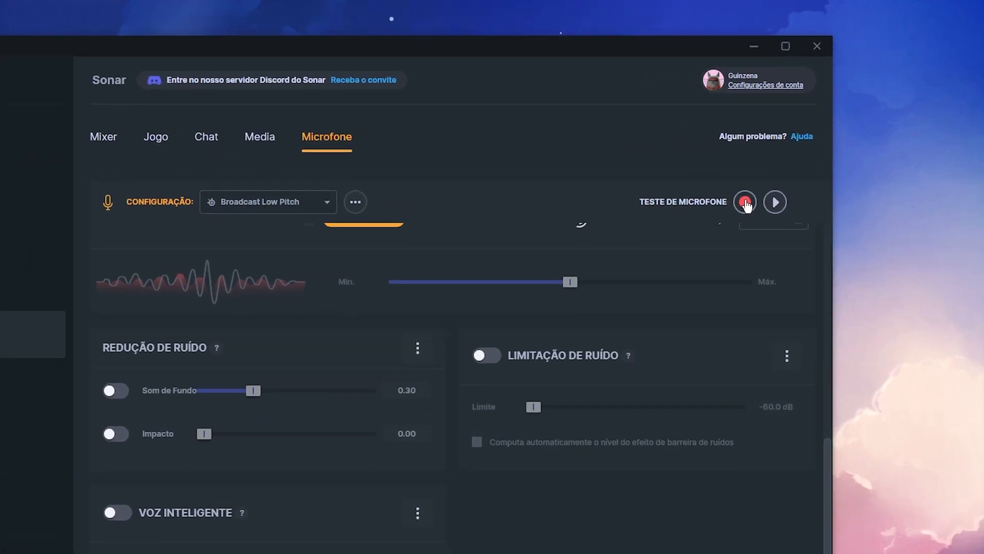
- Record a microphone test with the effects off and play the recording back
click(791, 159)
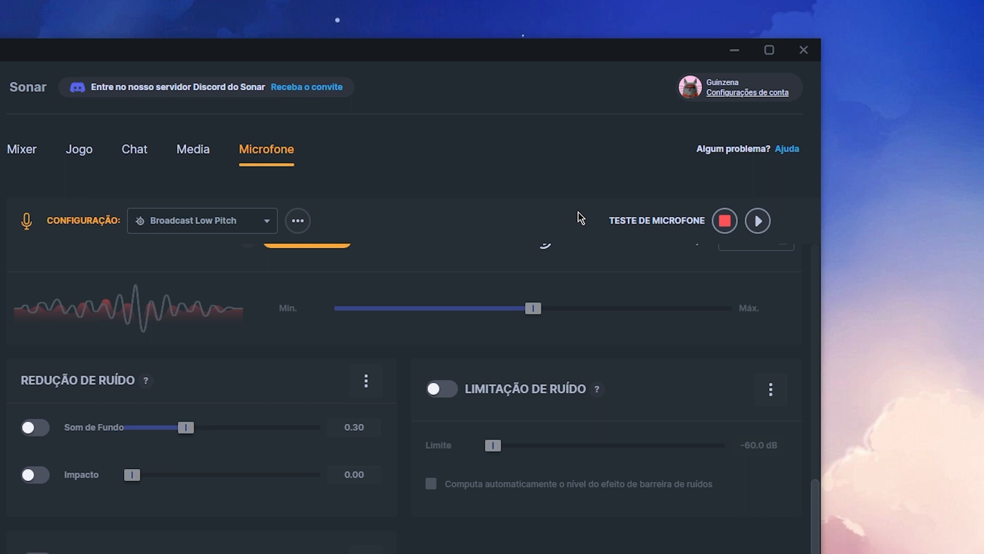
click(725, 220)
click(762, 221)
click(763, 222)
click(768, 225)
- Replay the microphone test while switching Som de Fundo noise reduction on and off to compare the sound, then stop playback
scroll(263, 387, down, 5)
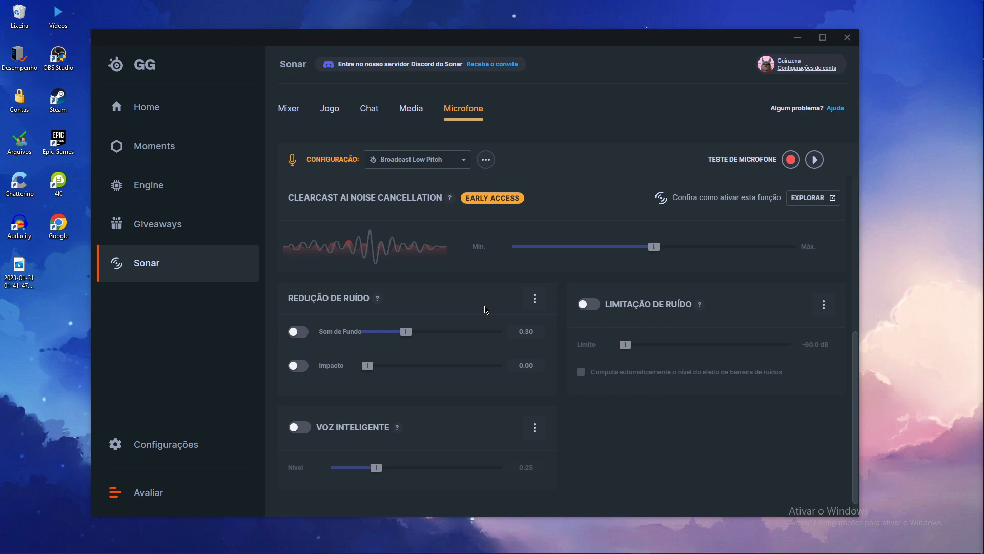
click(815, 159)
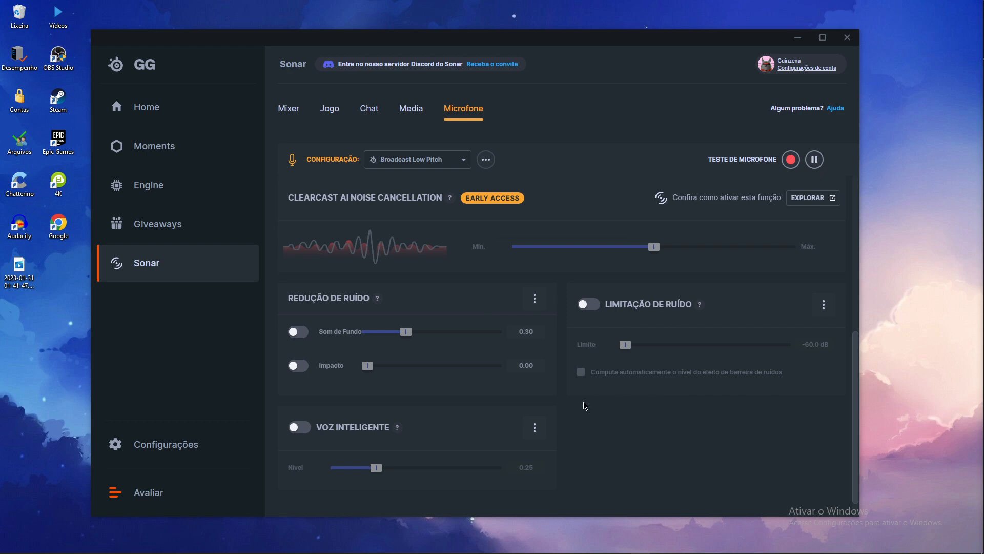
click(305, 334)
click(306, 334)
click(814, 160)
- Enable Som de Fundo under the microphone's Redução de Ruído and set its level to 0.30
scroll(600, 281, up, 2)
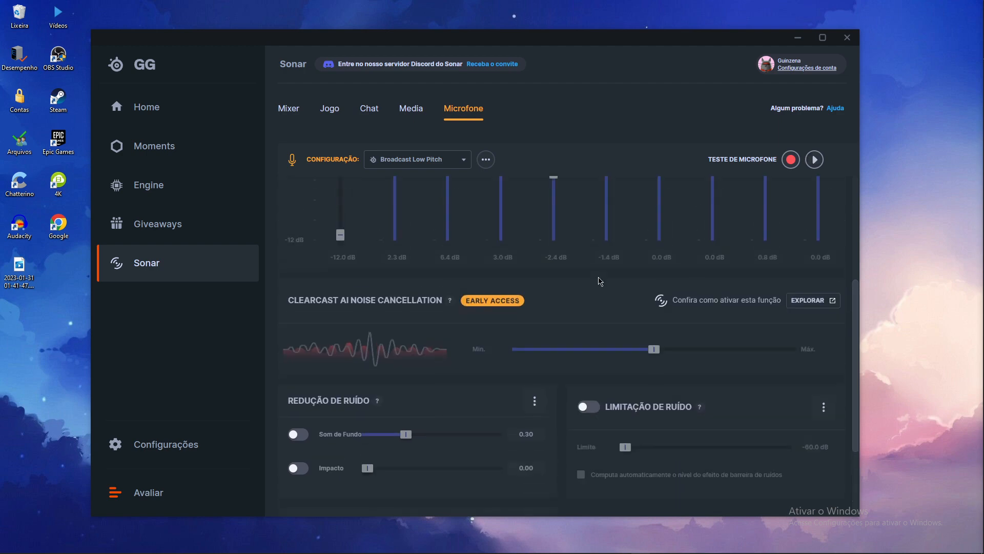
scroll(600, 282, down, 2)
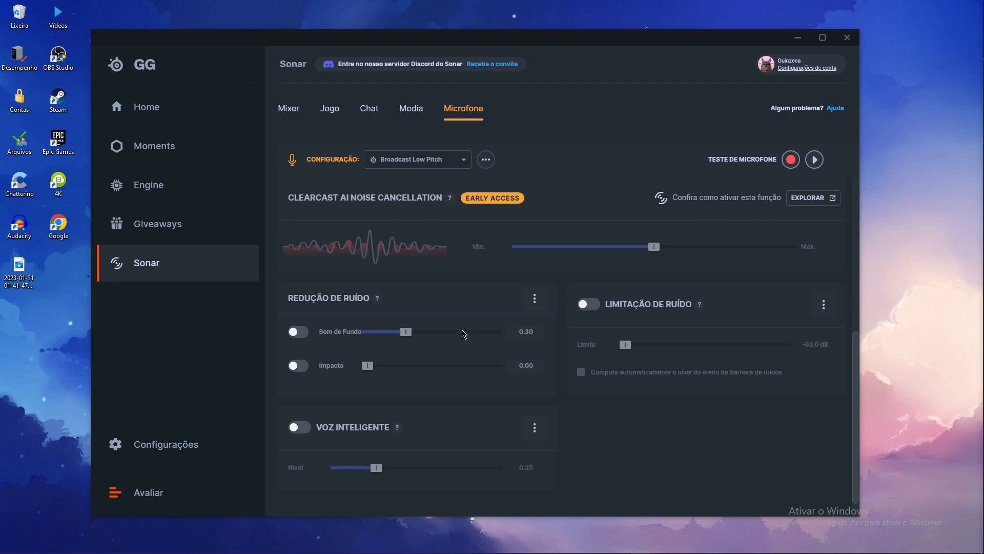
scroll(464, 330, up, 5)
scroll(411, 336, down, 5)
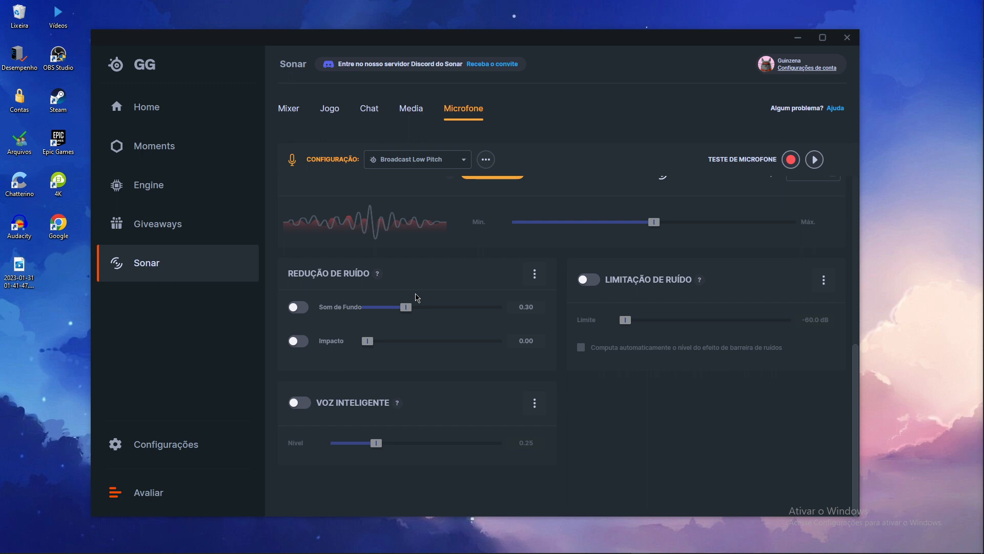
click(298, 307)
click(297, 307)
click(298, 307)
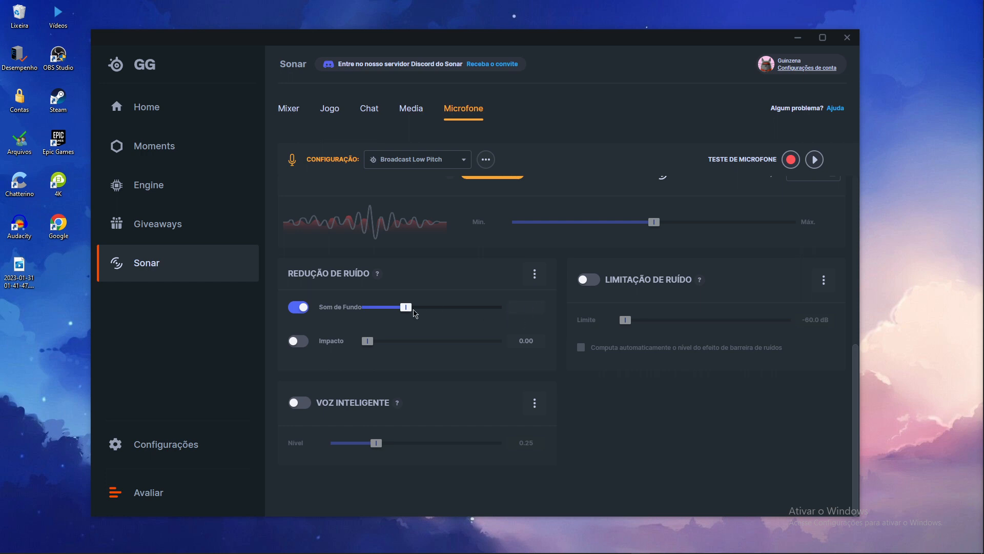
mouse_move(406, 308)
mouse_down()
mouse_move(444, 308)
mouse_move(406, 308)
mouse_up()
click(527, 307)
text(0.30)
click(456, 284)
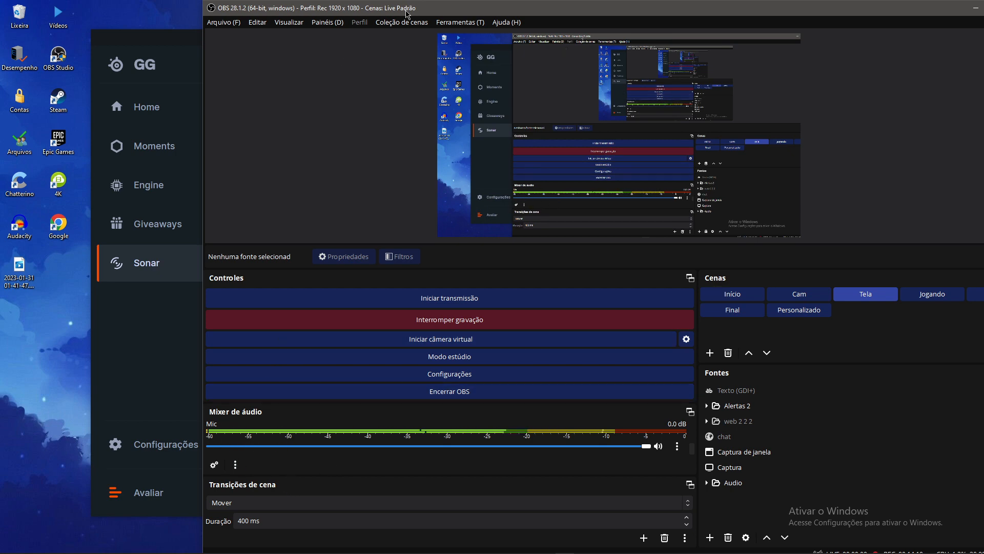
- Move the OBS window off this screen and enable the microphone's Limitação de Ruído with a limit of -54.1 dB
drag(472, 13, 983, 42)
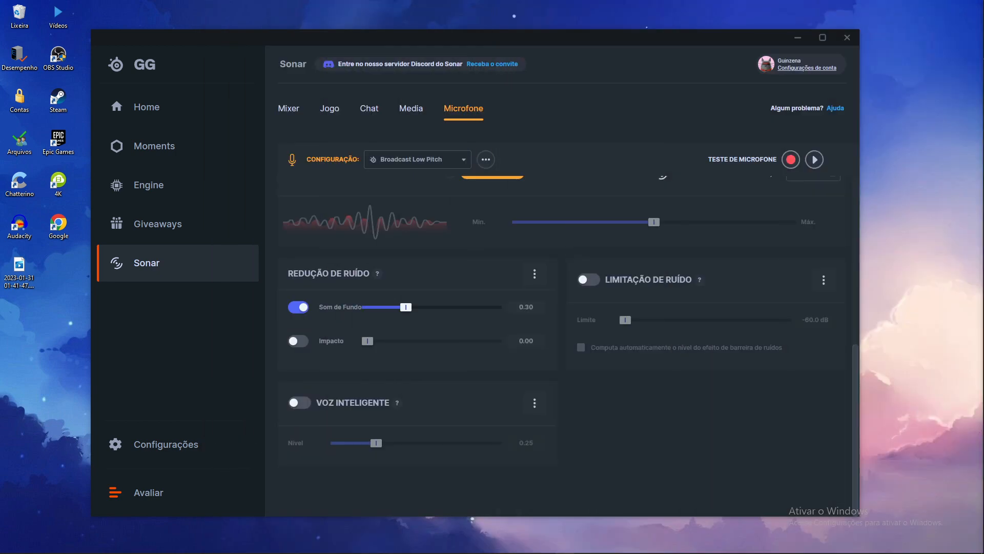
click(588, 282)
drag(627, 322, 646, 327)
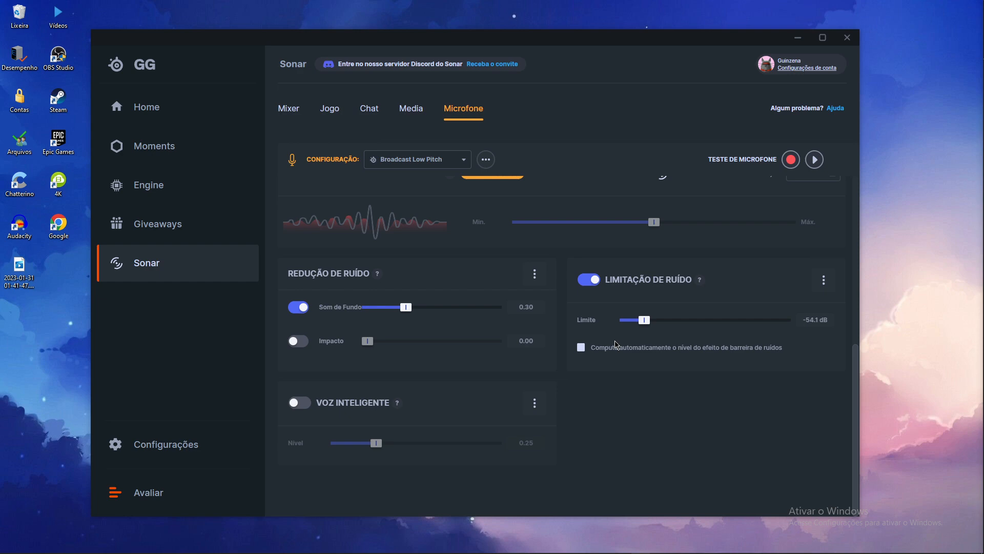
- Lower the microphone's Limitação de Ruído limit to -60.0 dB and disable the effect
drag(634, 321, 624, 321)
click(588, 280)
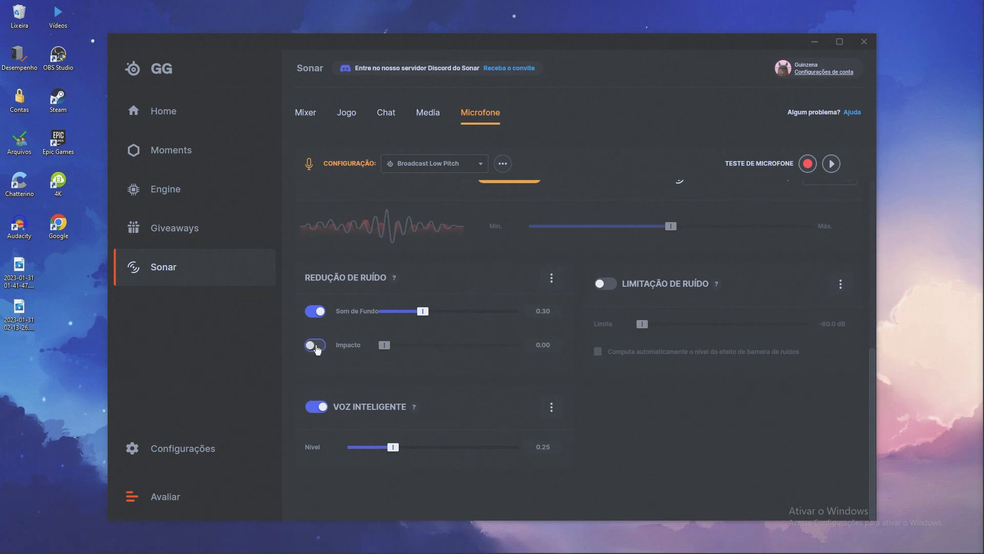
- Try the microphone's Impacto noise reduction by switching it on and off and raising its level
click(316, 345)
click(315, 345)
click(315, 344)
drag(385, 346, 450, 361)
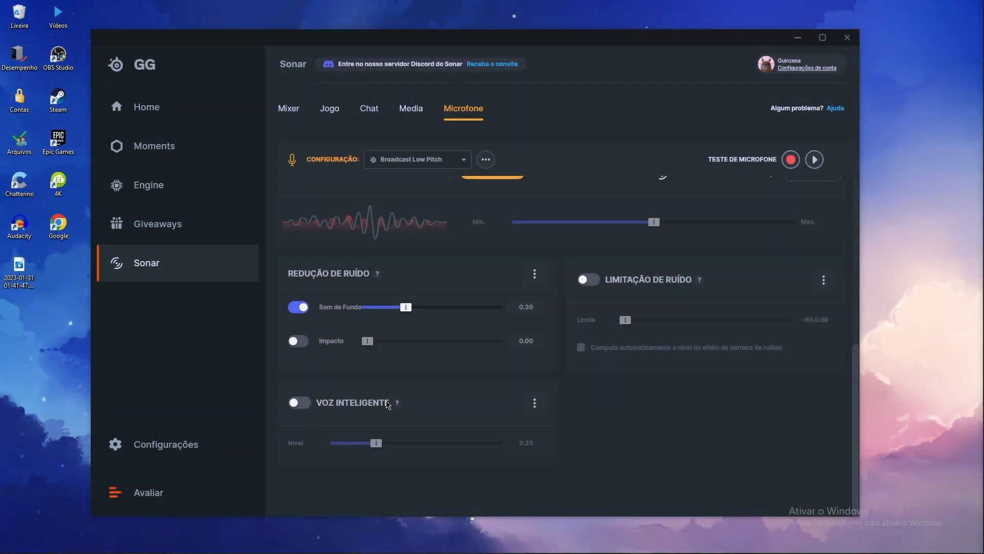
- Enable Voz Inteligente for the microphone
click(300, 403)
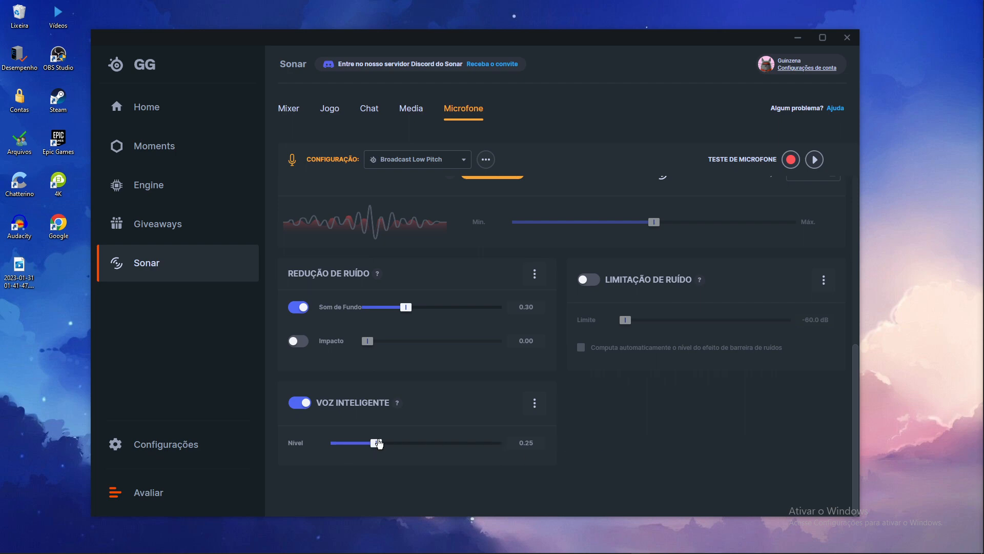
- Bring the OBS window onto this screen and open the filters of the Mic source in the Audio group
drag(983, 34, 265, 14)
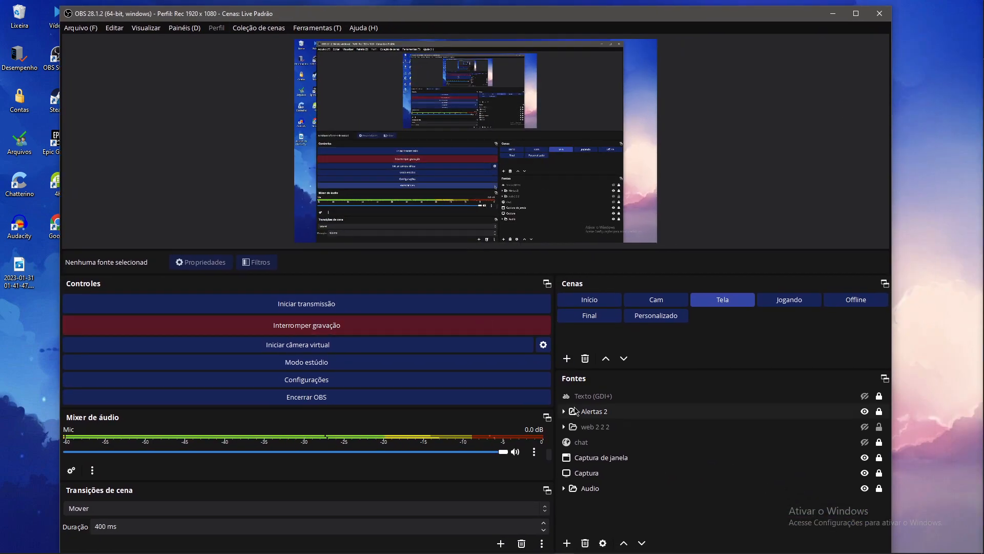
right_click(588, 489)
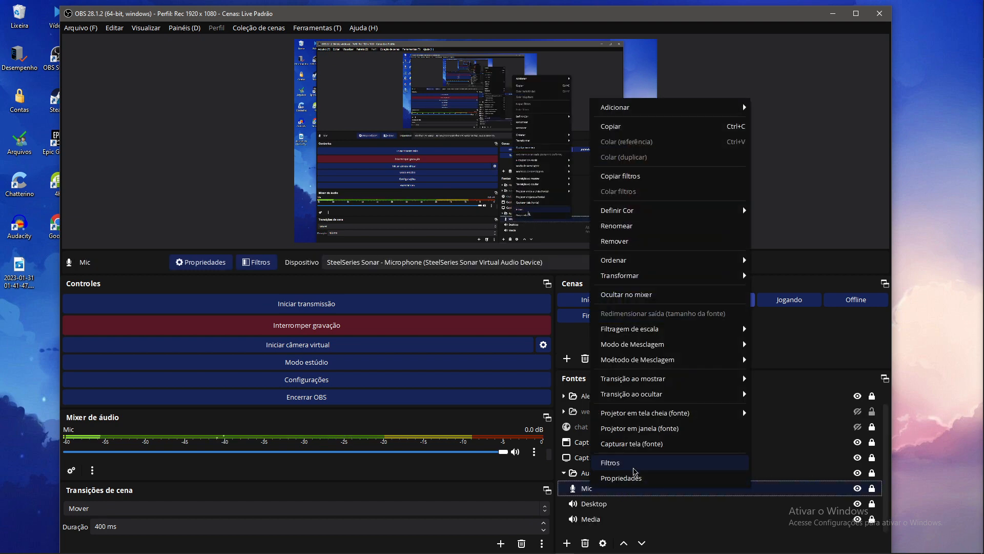
click(634, 467)
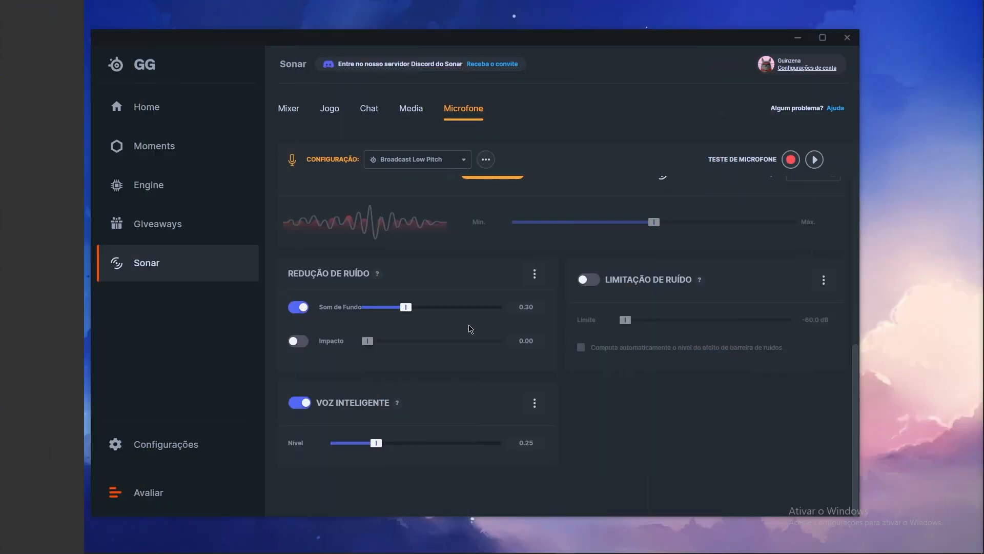
- Return to Sonar's microphone settings and enable the Equalizador
scroll(521, 369, up, 5)
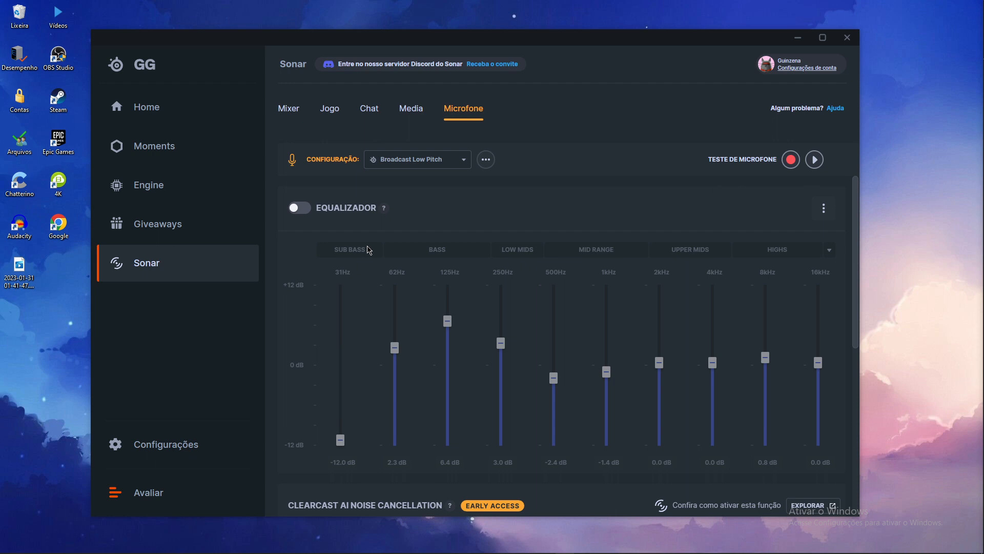
click(297, 208)
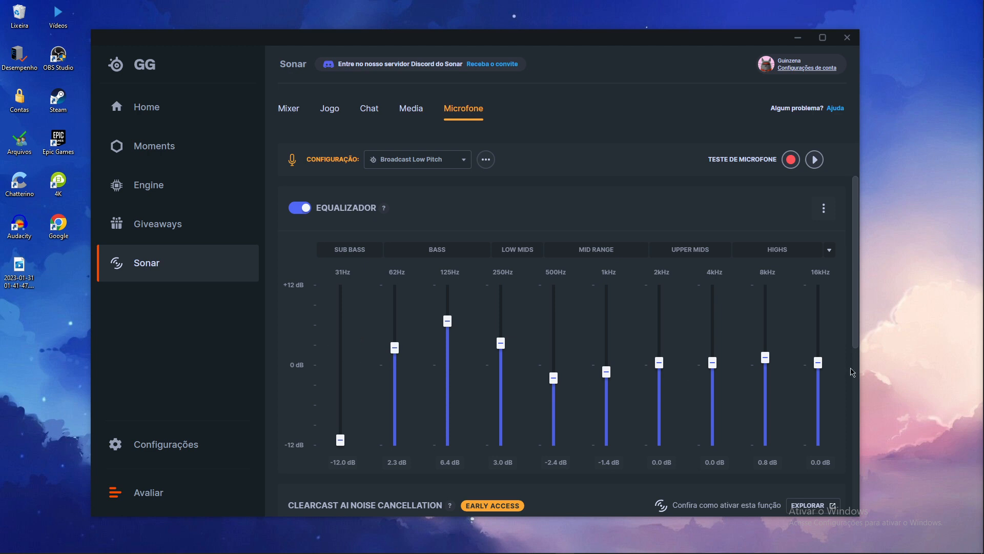
- Try the Default microphone configuration and switch the Equalizador off and back on
click(418, 170)
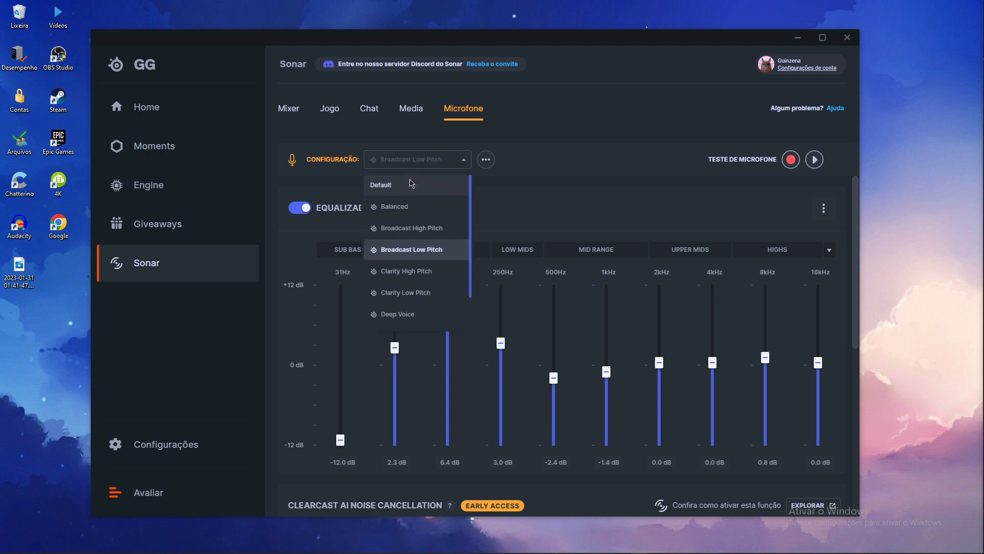
click(421, 188)
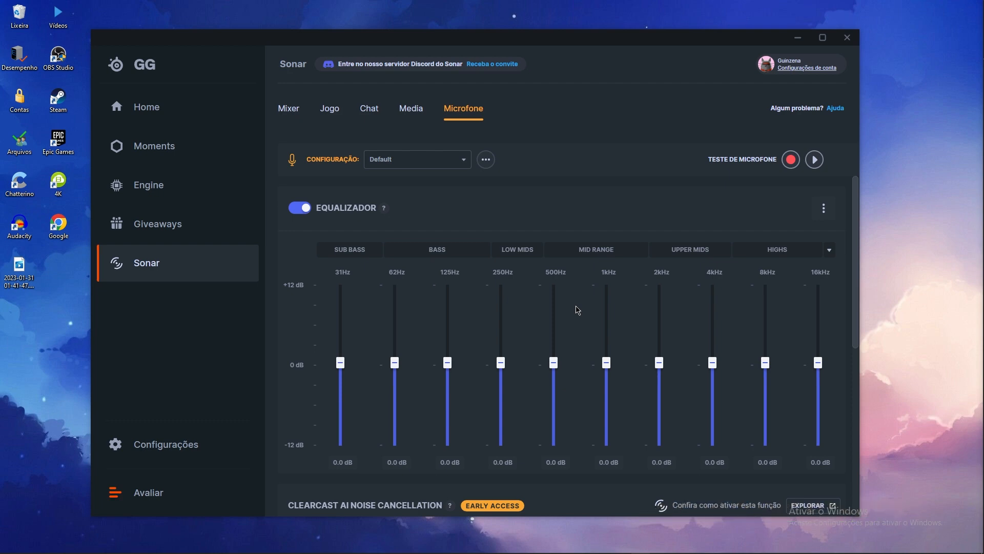
click(304, 210)
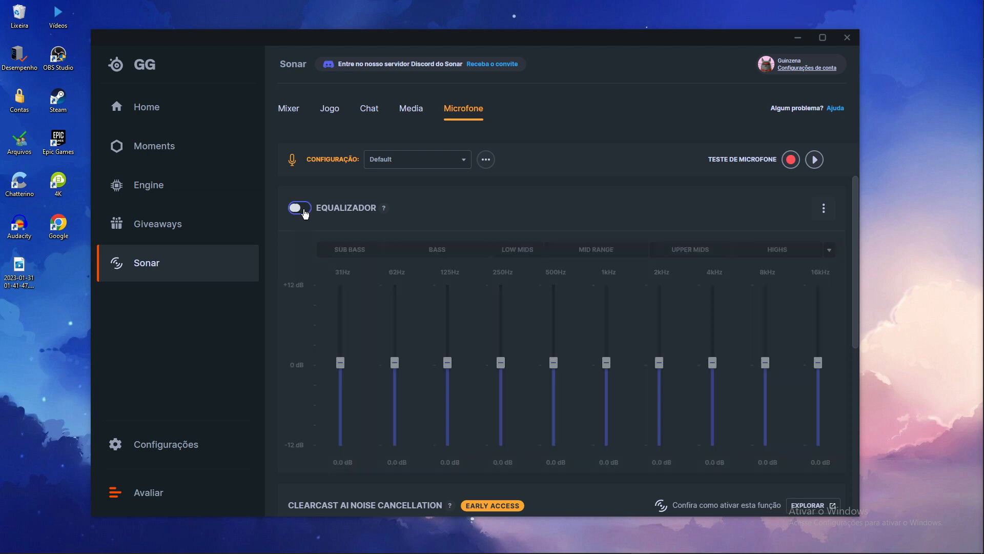
click(304, 210)
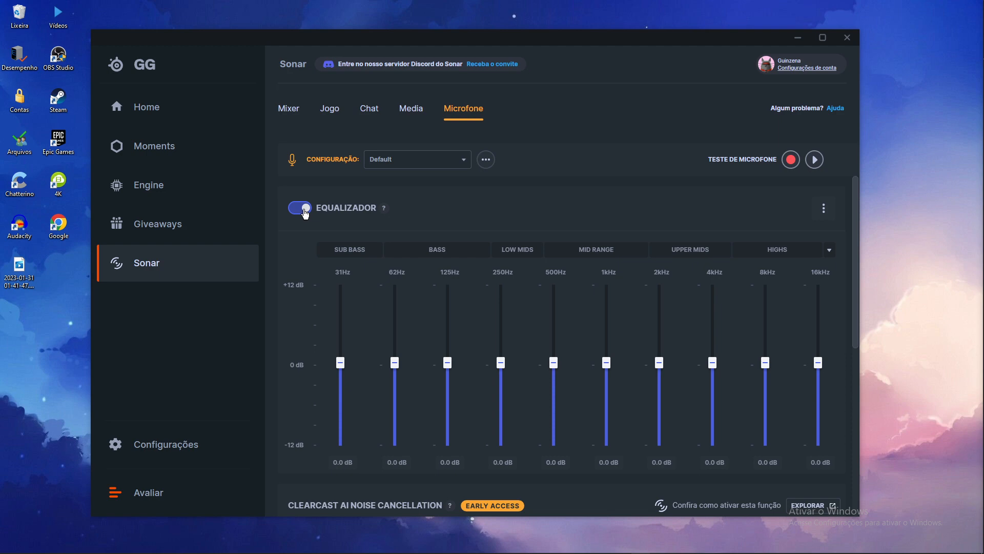
- Browse the microphone's preset configurations and select Broadcast Low Pitch
click(422, 167)
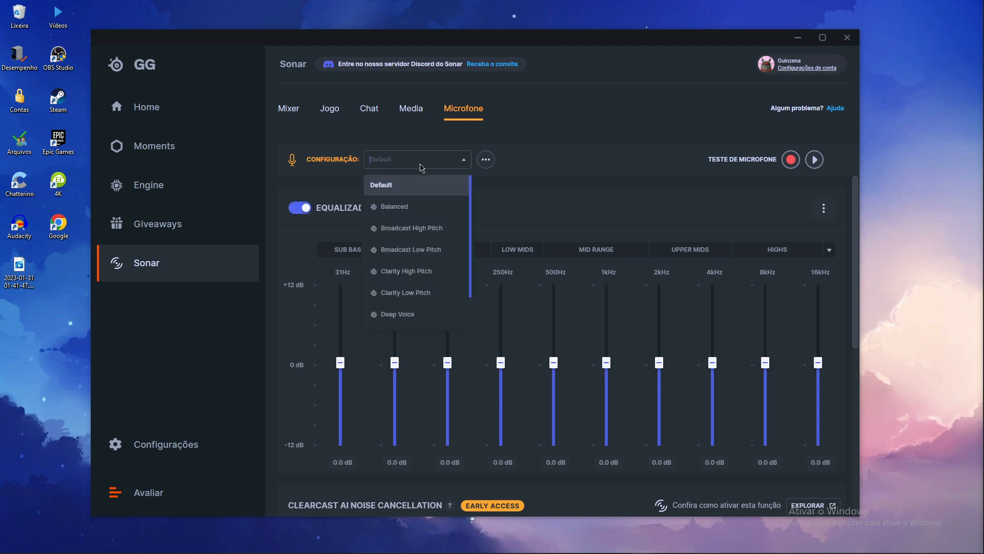
scroll(398, 242, down, 1)
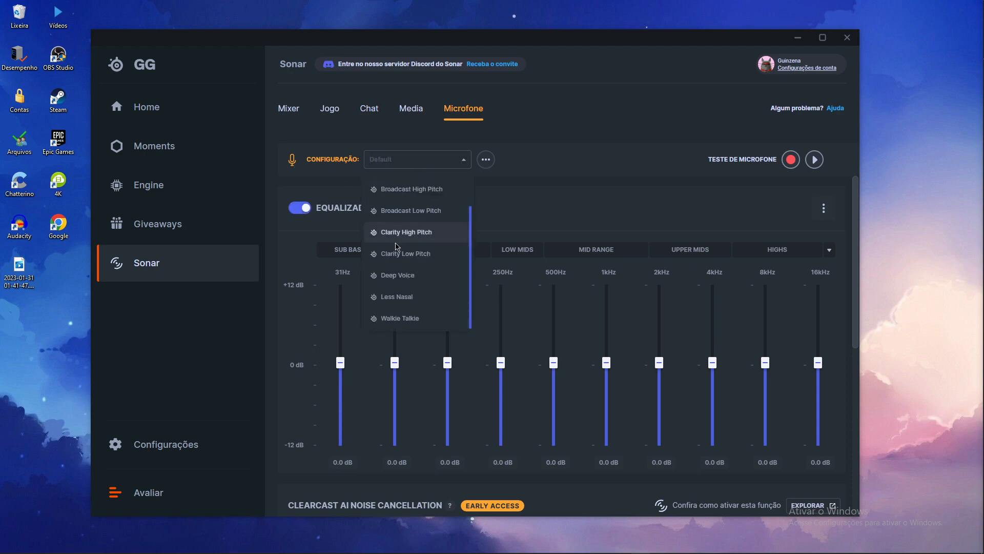
scroll(398, 251, up, 1)
scroll(406, 282, down, 1)
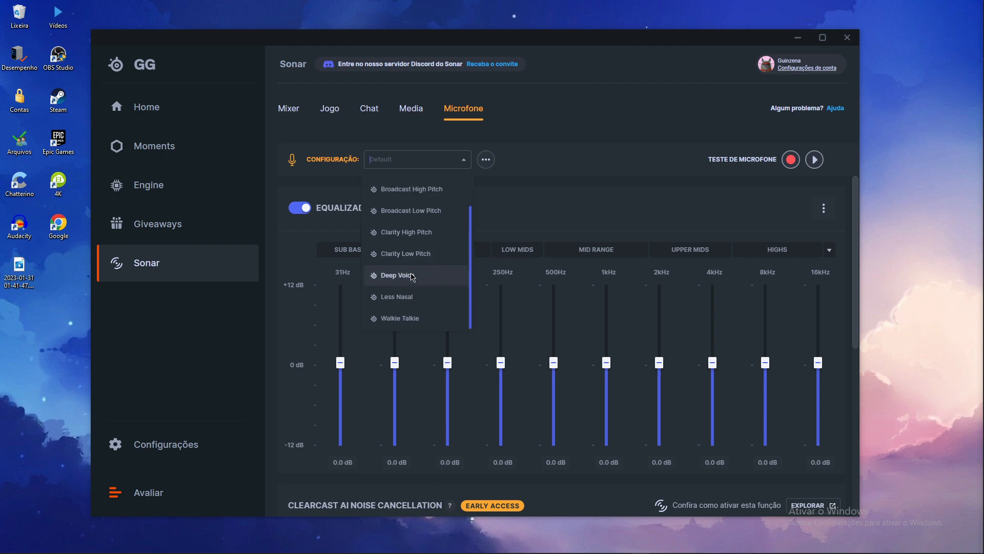
scroll(410, 261, up, 1)
scroll(408, 251, down, 1)
scroll(409, 251, up, 1)
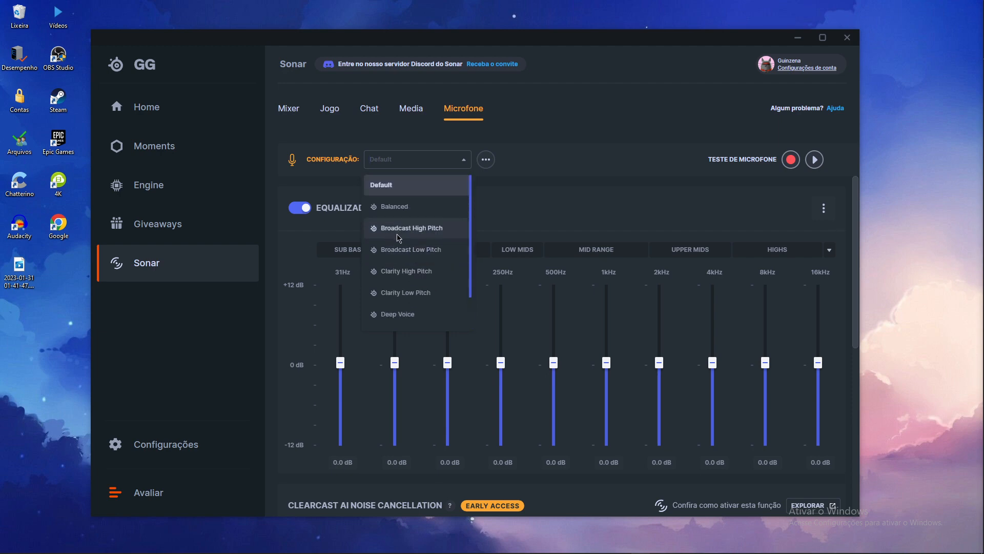
scroll(409, 235, down, 1)
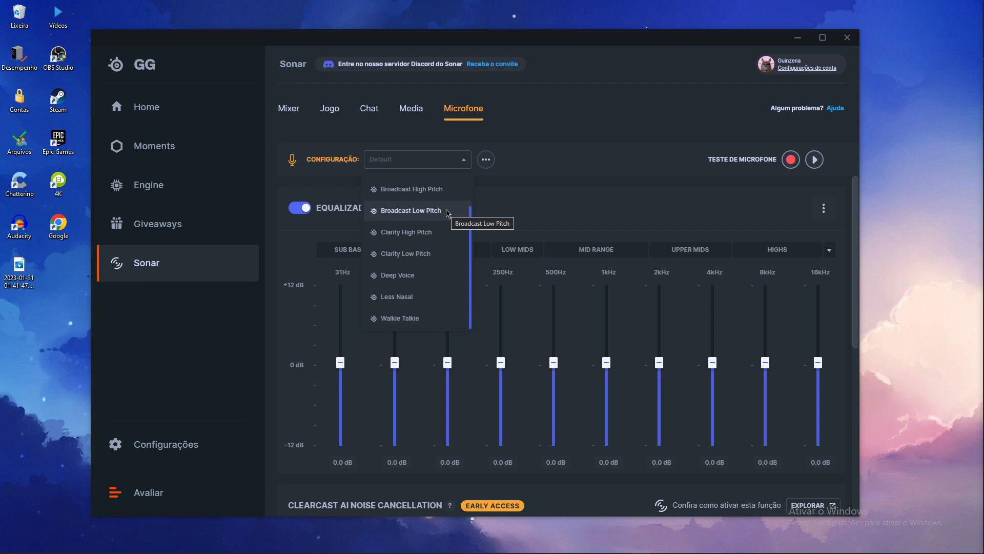
click(447, 211)
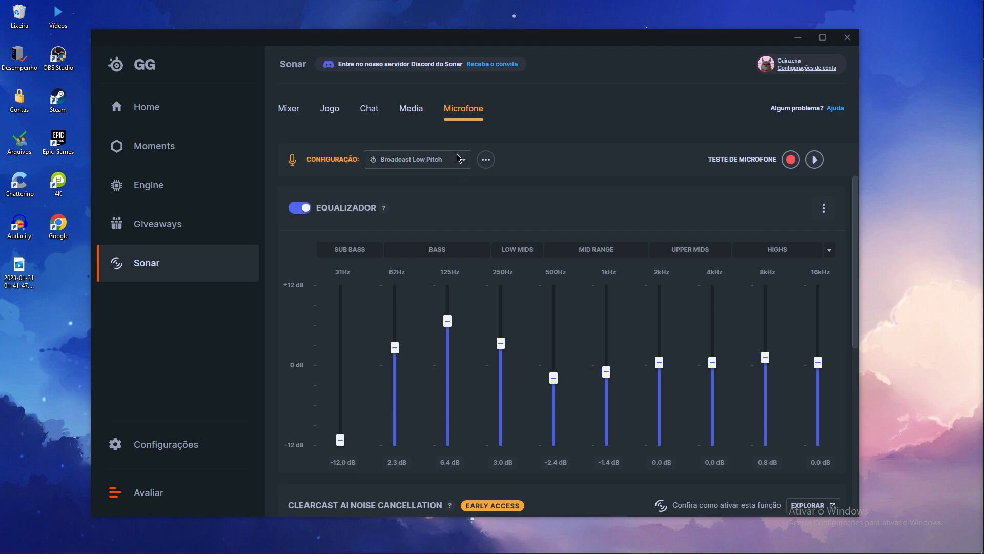
- Try moving the equalizer's 31Hz band and return it to -12.0 dB
click(418, 163)
click(418, 164)
mouse_move(338, 442)
mouse_down()
mouse_move(340, 337)
mouse_move(339, 445)
mouse_up()
drag(341, 392, 334, 444)
- Try the Walkie Talkie microphone configuration
click(418, 159)
scroll(410, 257, down, 2)
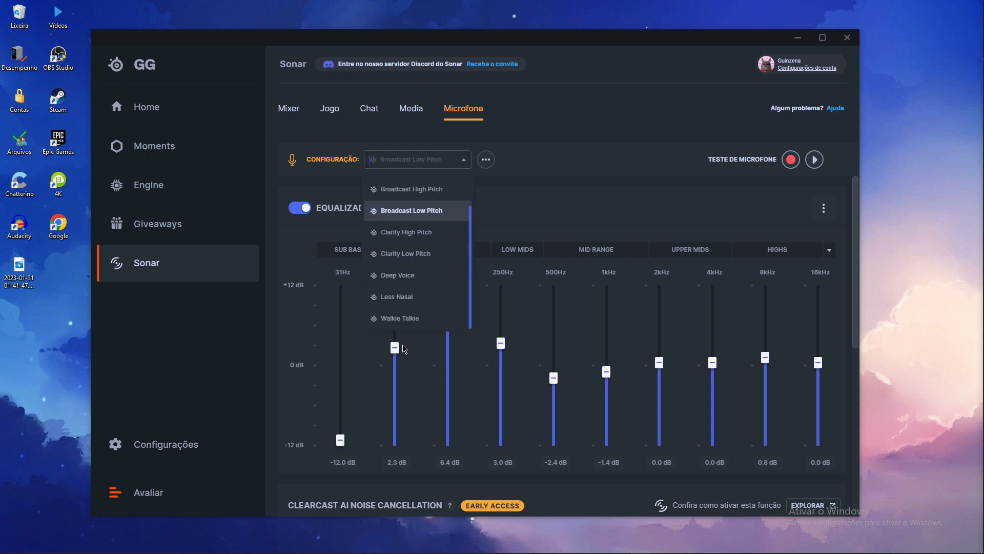
click(412, 319)
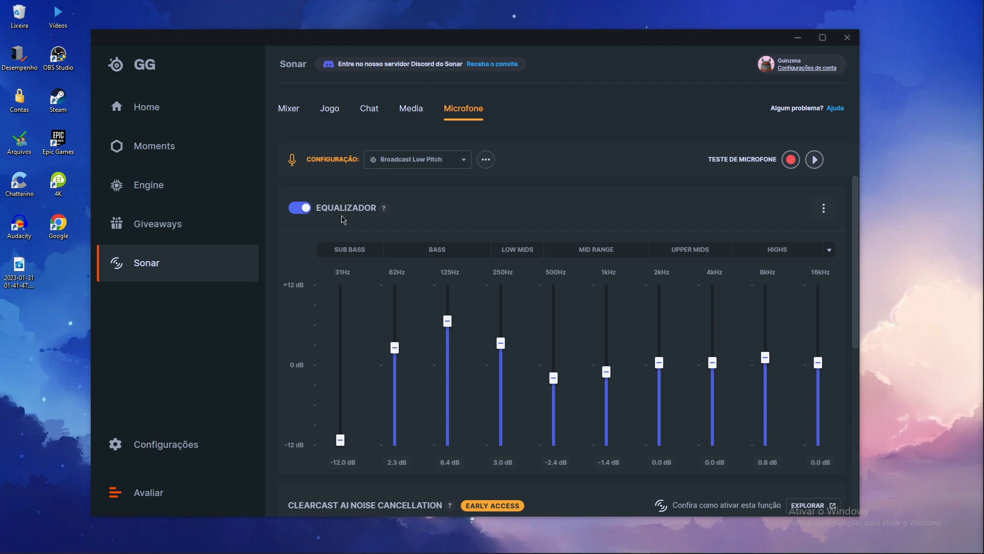
- Review the microphone's Equalizador, ClearCast AI, Redução de Ruído, Limitação de Ruído and Voz Inteligente settings
scroll(343, 220, down, 6)
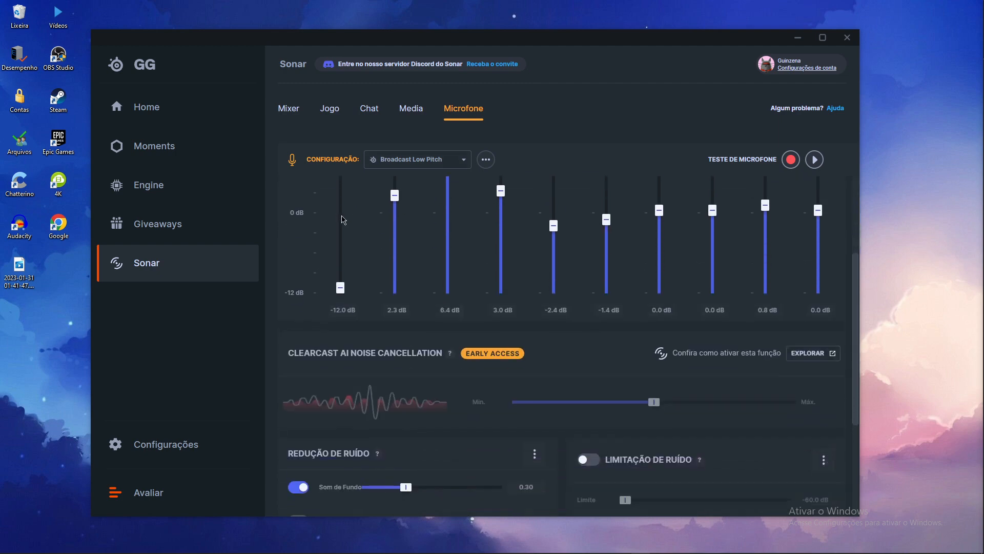
scroll(724, 273, up, 5)
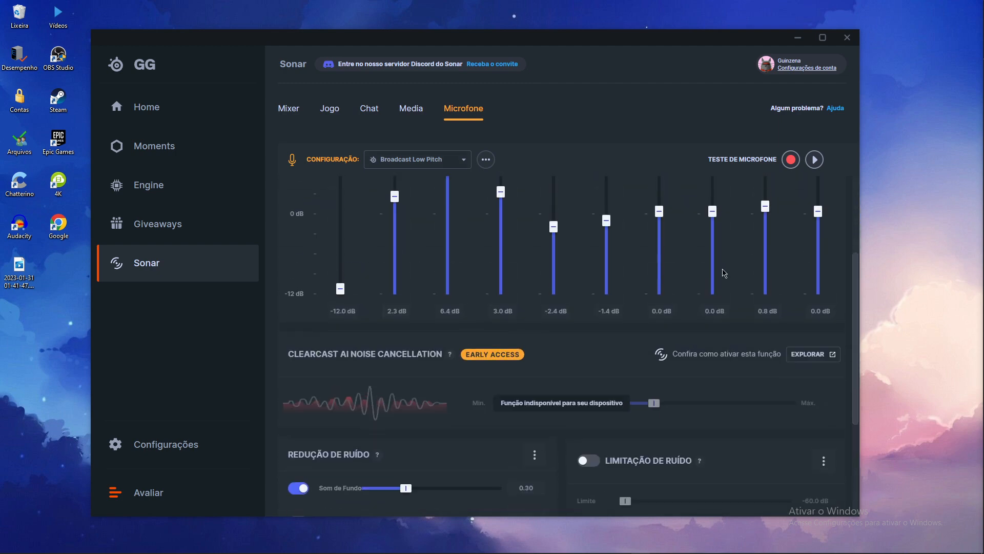
scroll(531, 188, up, 1)
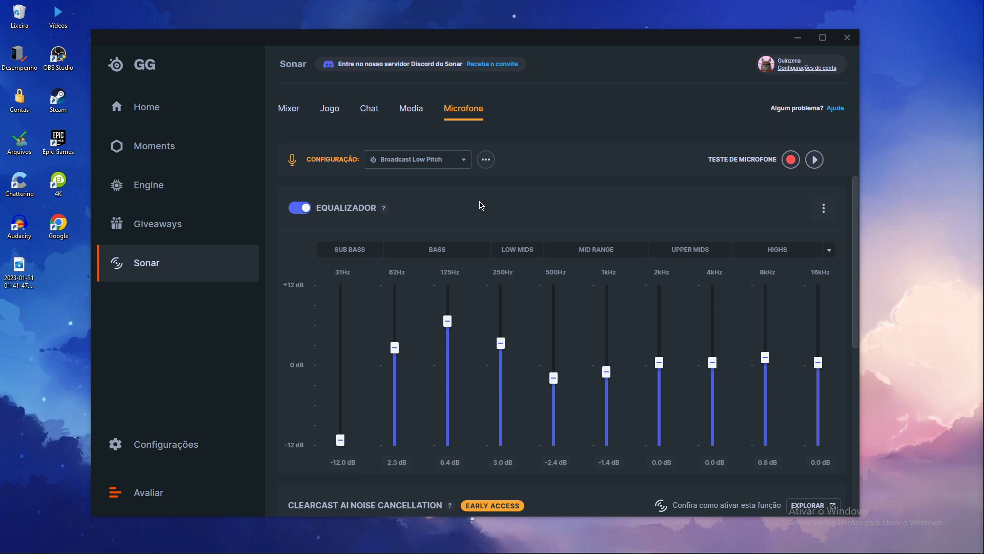
scroll(310, 286, down, 6)
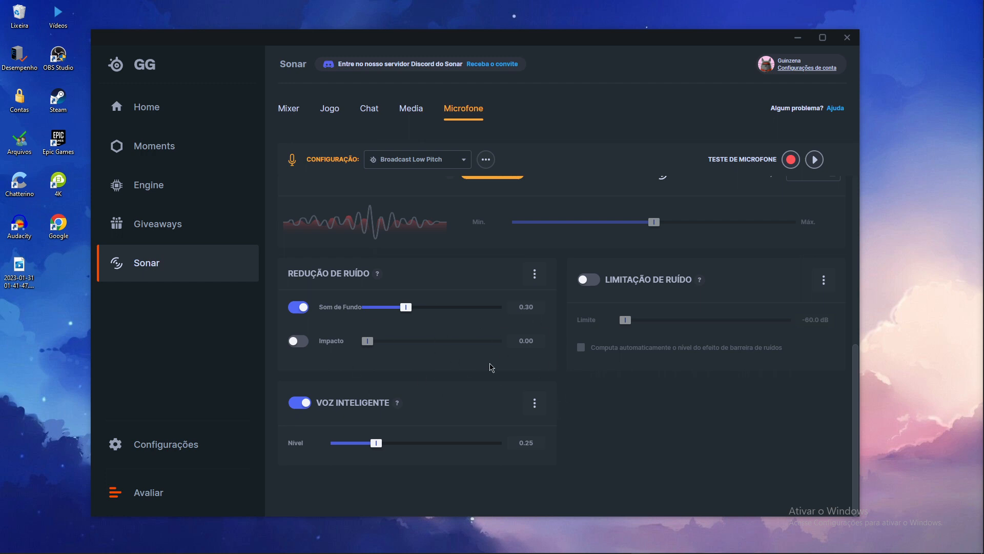
scroll(491, 367, up, 5)
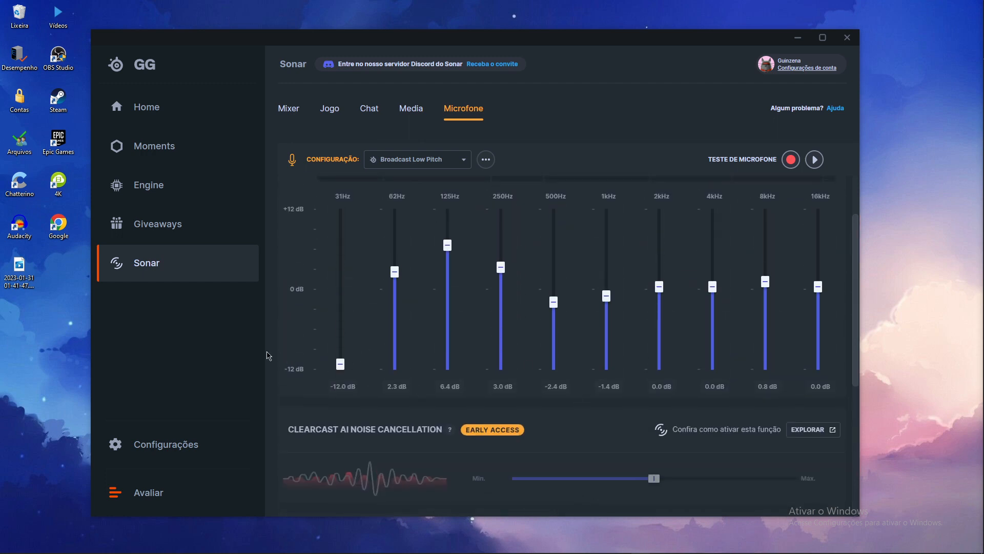
scroll(282, 353, up, 2)
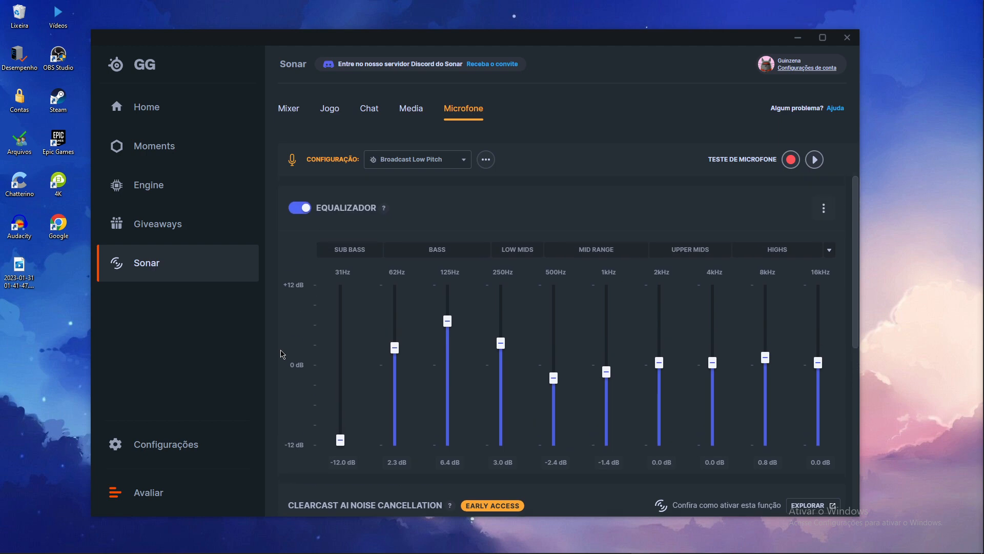
scroll(282, 354, down, 3)
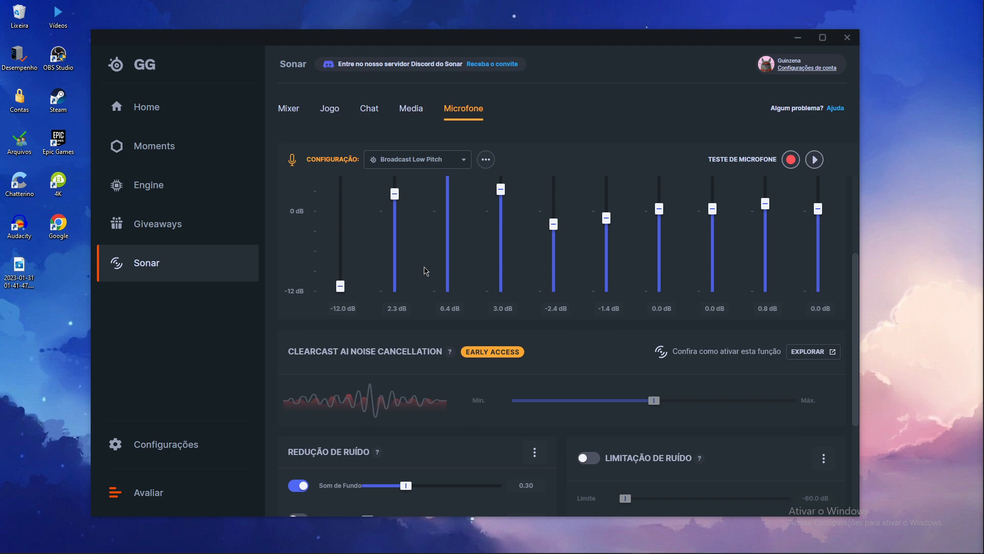
scroll(366, 319, up, 3)
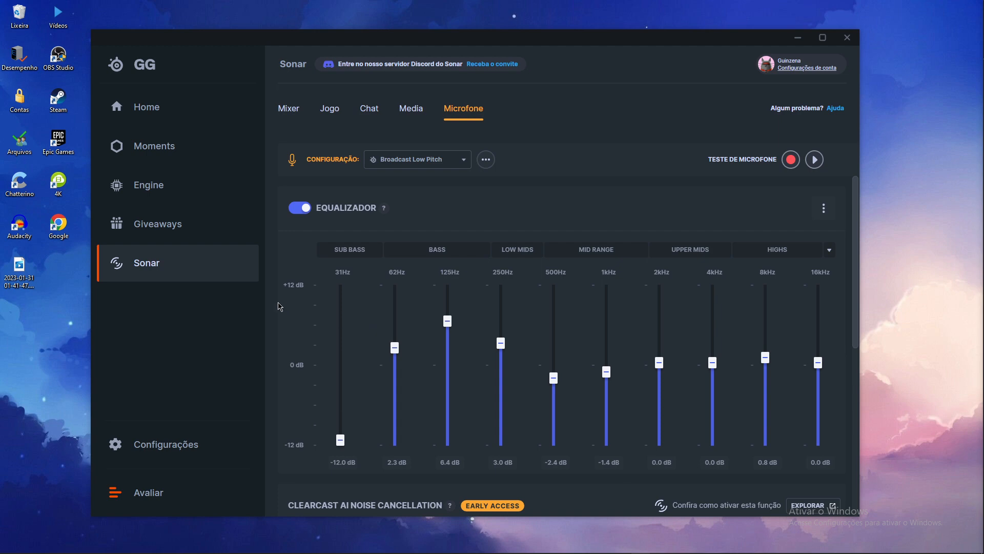